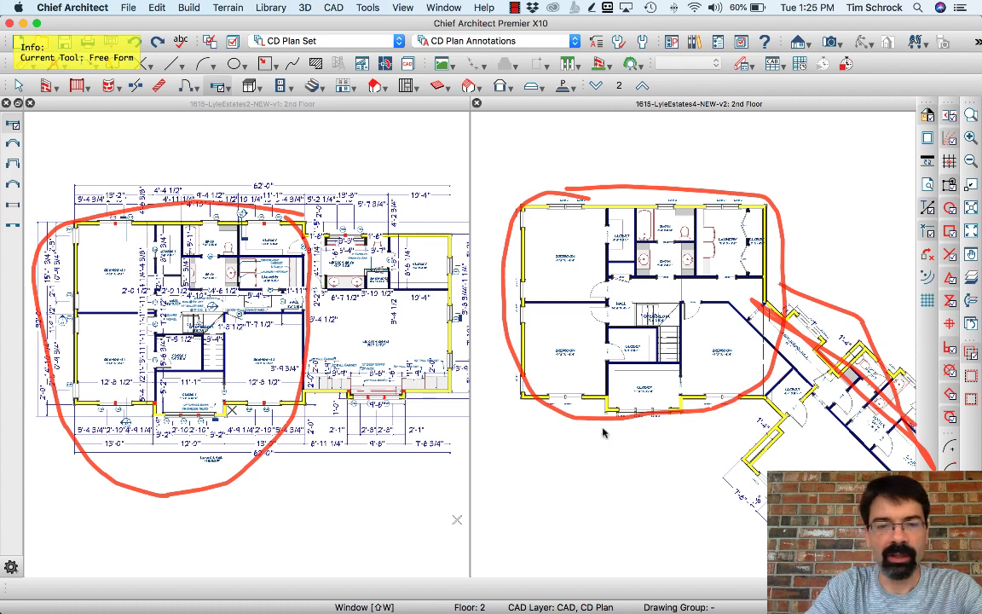
mouse_move(345, 300)
left_mouse_down()
mouse_move(345, 329)
mouse_move(335, 278)
mouse_move(367, 349)
left_mouse_up()
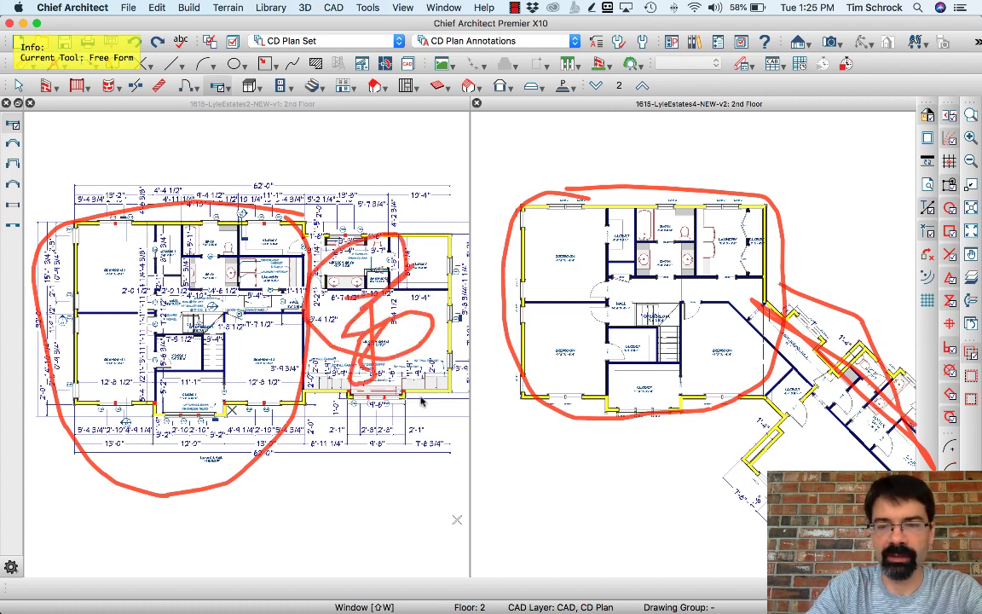
mouse_move(869, 254)
left_mouse_down()
mouse_move(780, 243)
mouse_move(855, 269)
left_mouse_up()
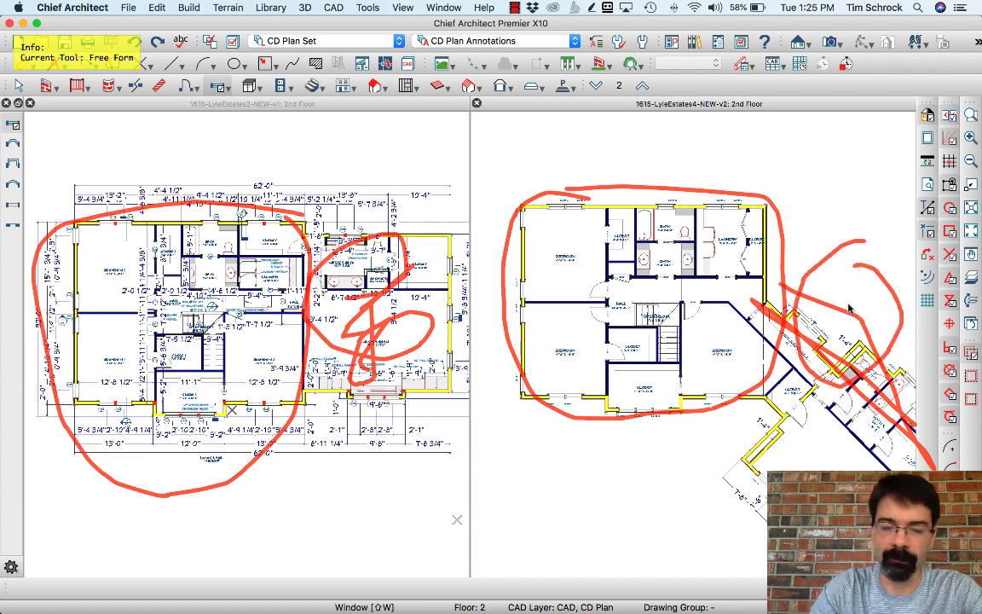
key("Escape")
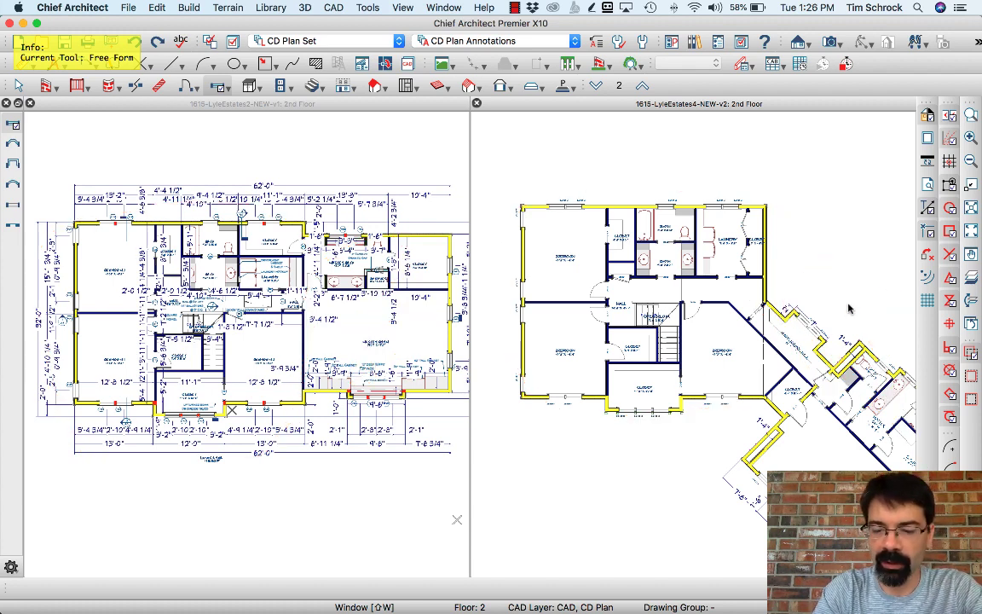
key("Escape")
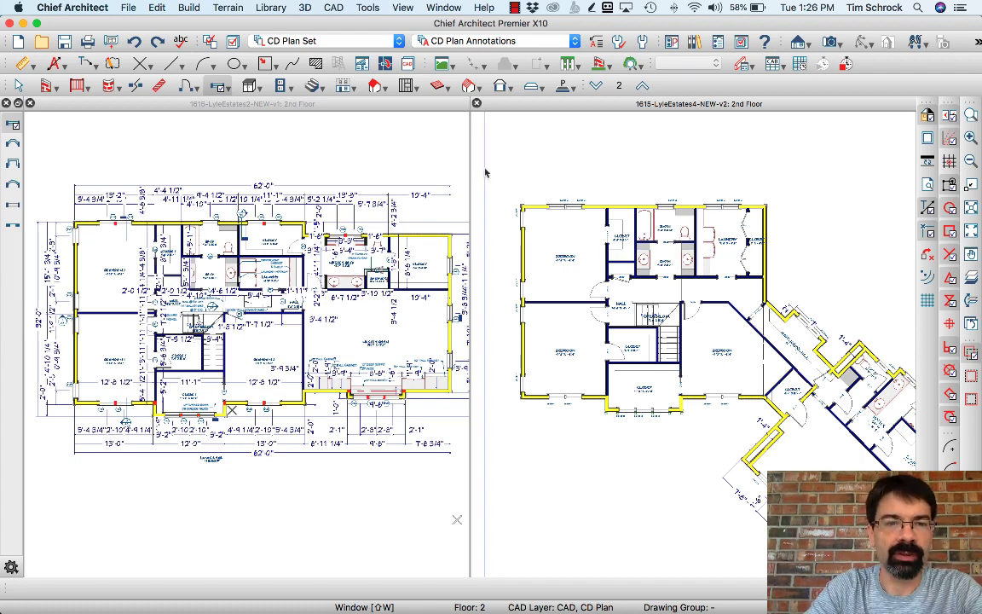
Step: Maximize the 1615-LyleEstates2-NEW-v1 second-floor plan and set its active layer set to All Off Set
double_click(369, 107)
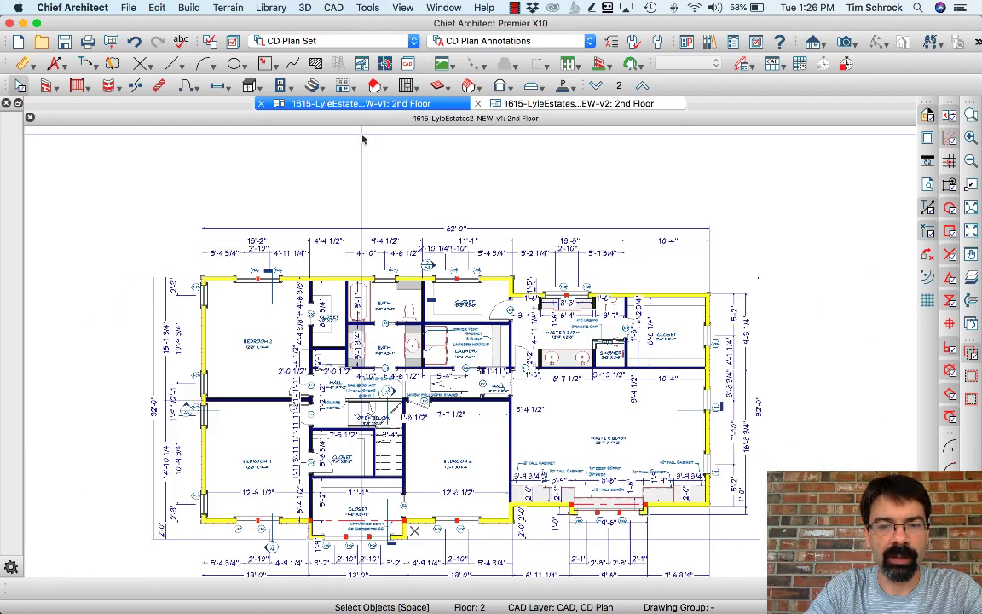
scroll(422, 188, "down", 2)
scroll(406, 356, "up", 3)
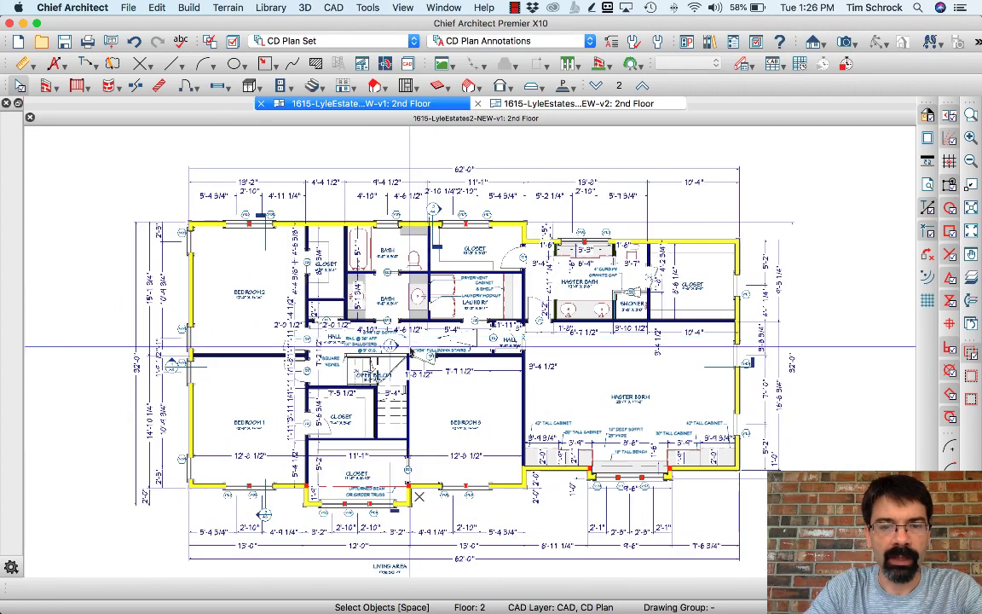
left_click(344, 41)
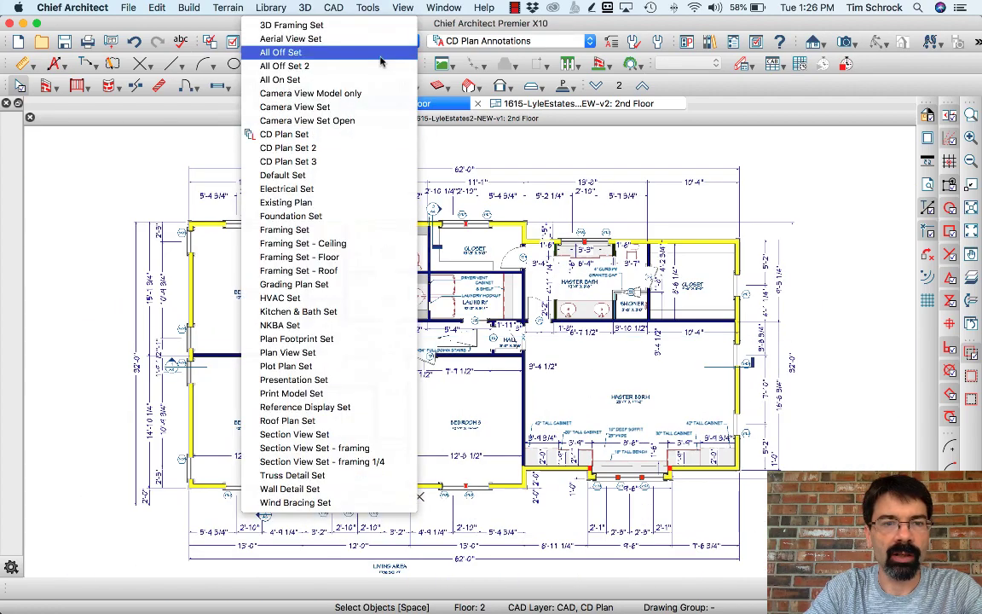
left_click(381, 61)
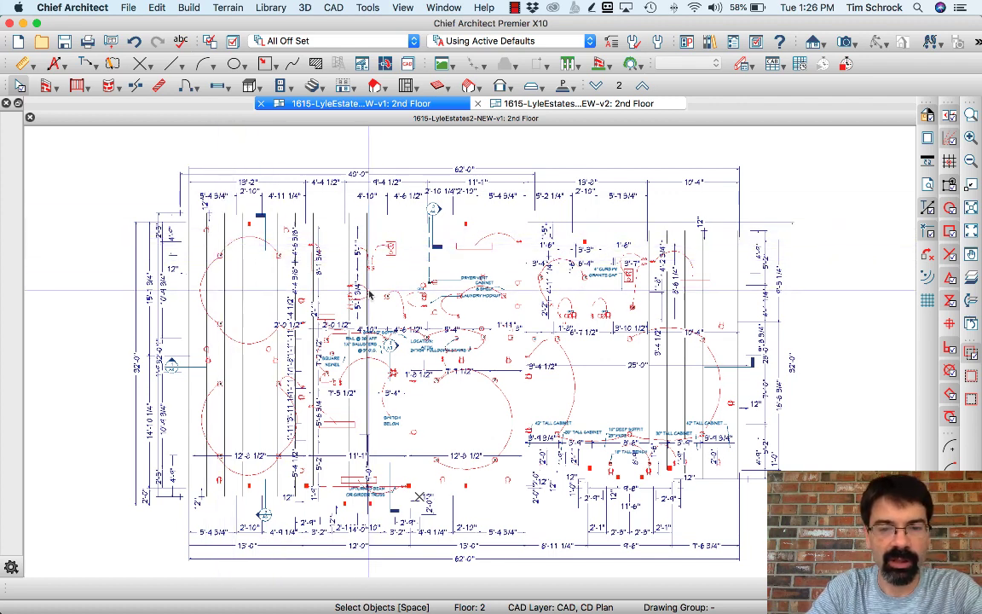
Step: Select all dimensions, text, electrical and CAD objects still displayed on the v1 second floor, copy them, and clear the selection
scroll(129, 159, "down", 2)
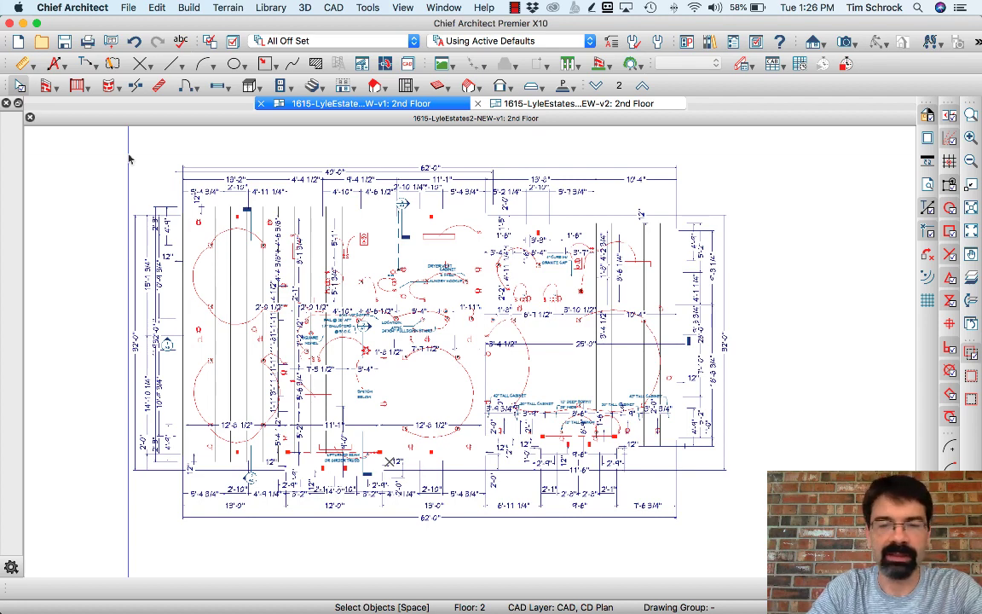
left_click_drag(121, 154, 804, 553)
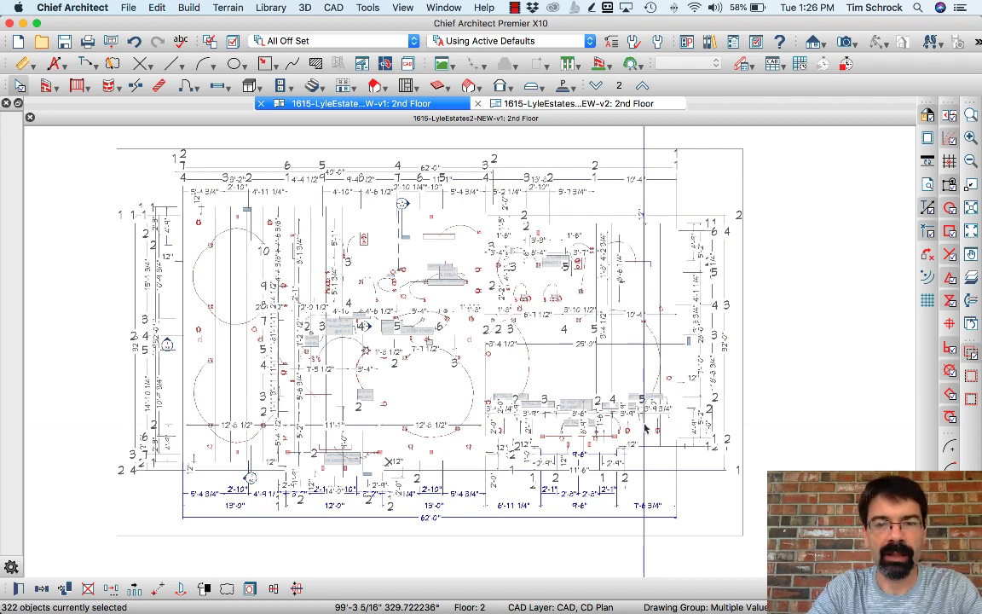
key("Escape")
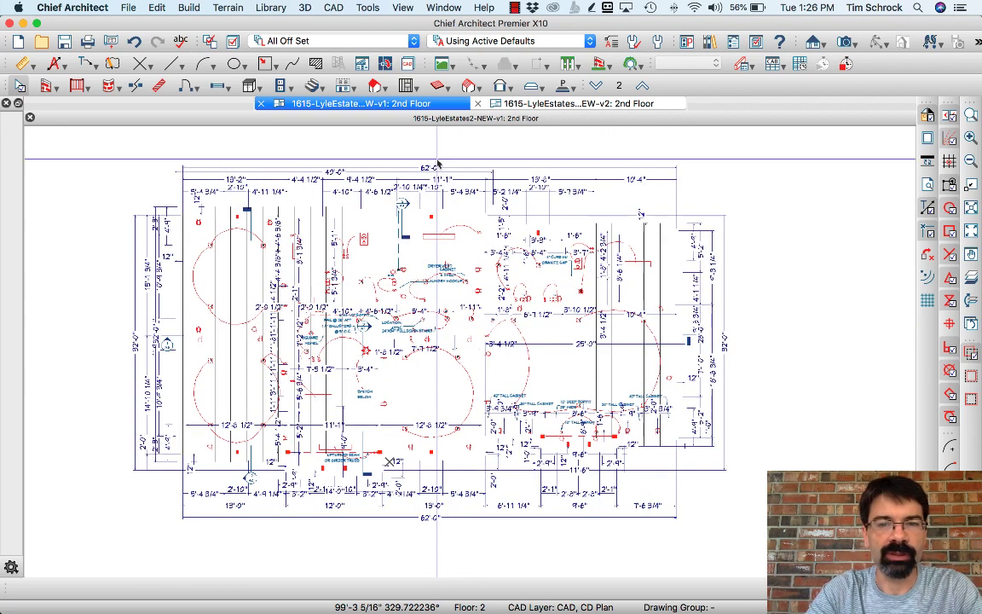
Step: Paste the copied annotations in the same position on the v2 second-floor plan and deselect them
left_click(537, 104)
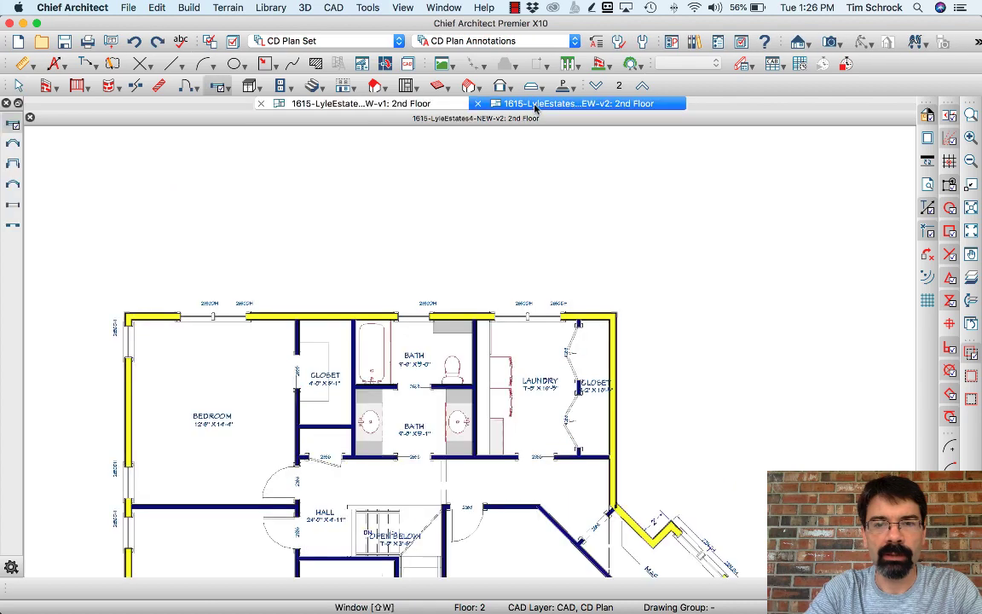
scroll(418, 193, "down", 5)
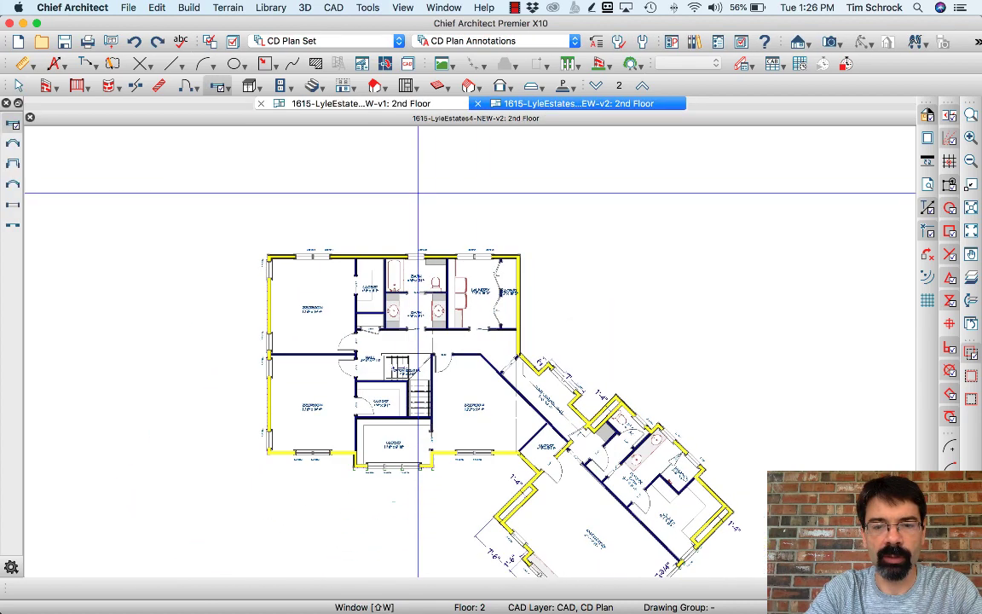
scroll(494, 392, "up", 2)
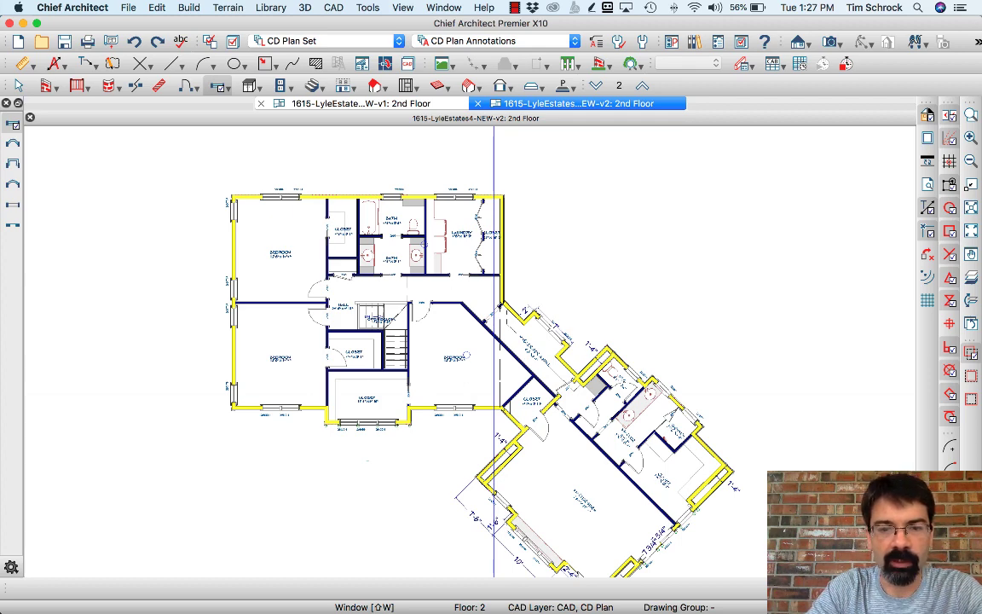
key("super+v")
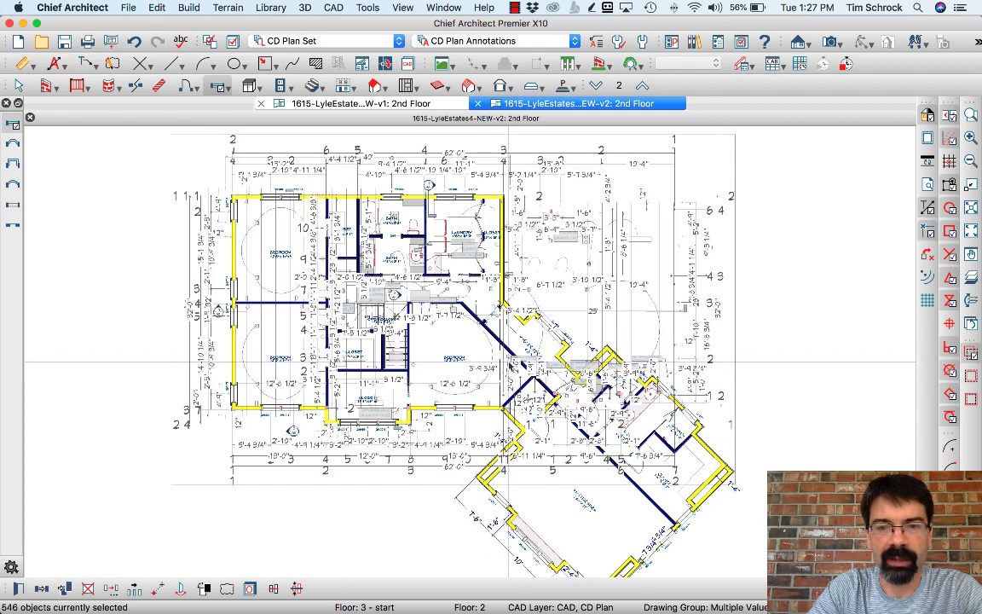
left_click(851, 242)
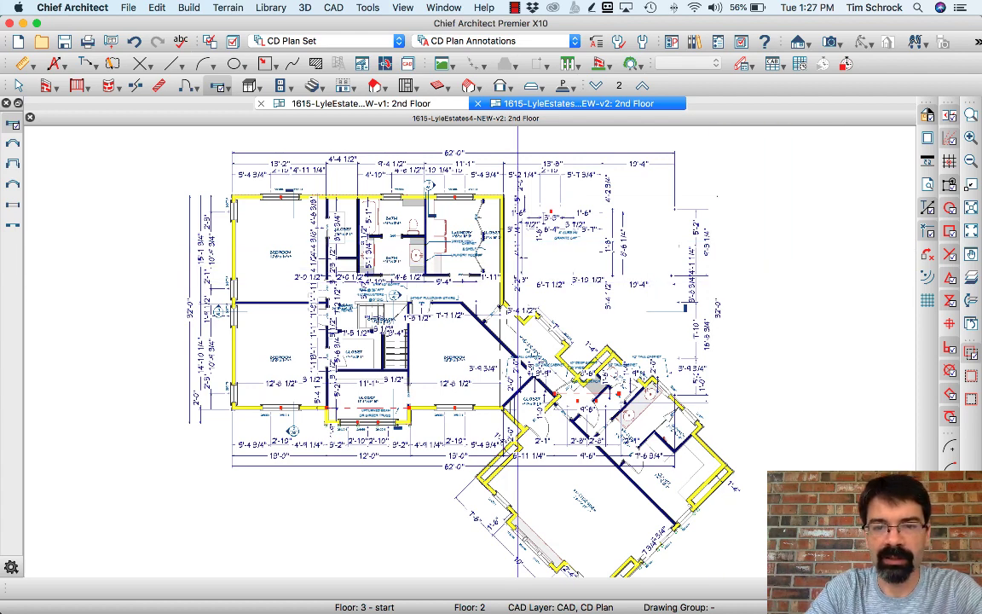
scroll(614, 242, "up", 3)
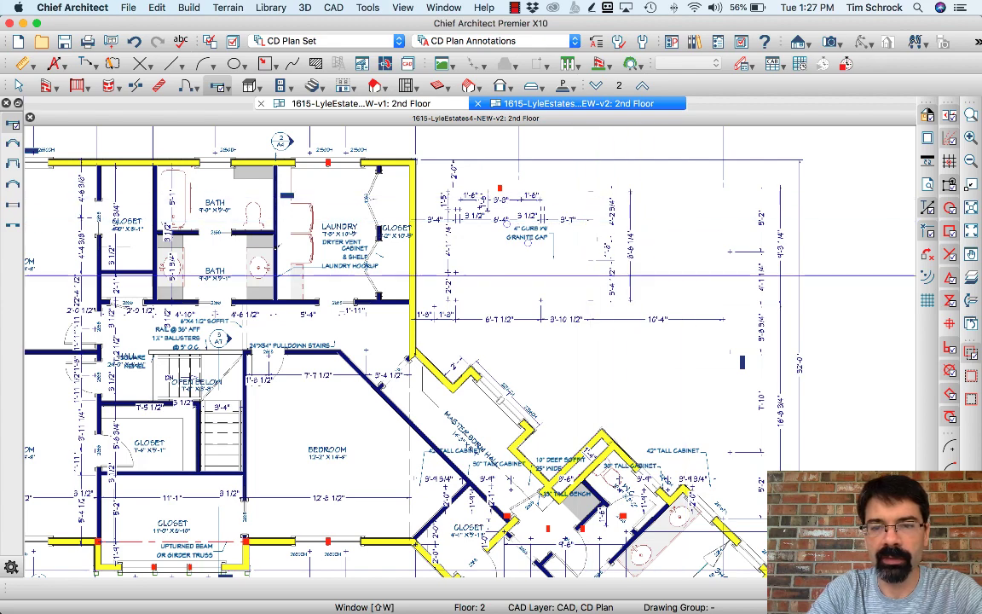
scroll(559, 246, "down", 3)
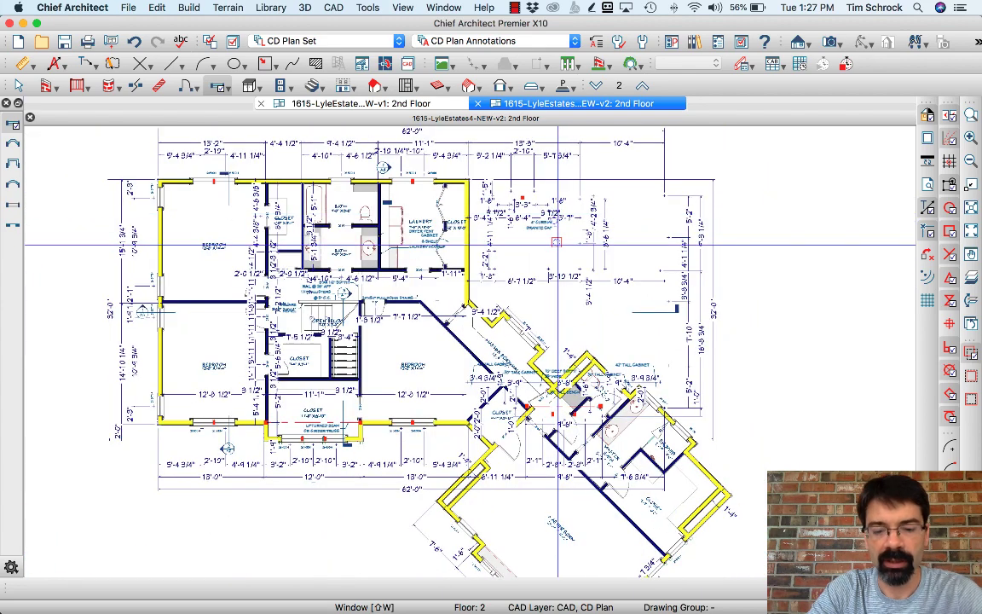
Step: Check the pasted electrical items in the v2 plan under Electrical Annotations, and return to CD Plan Annotations
key("space")
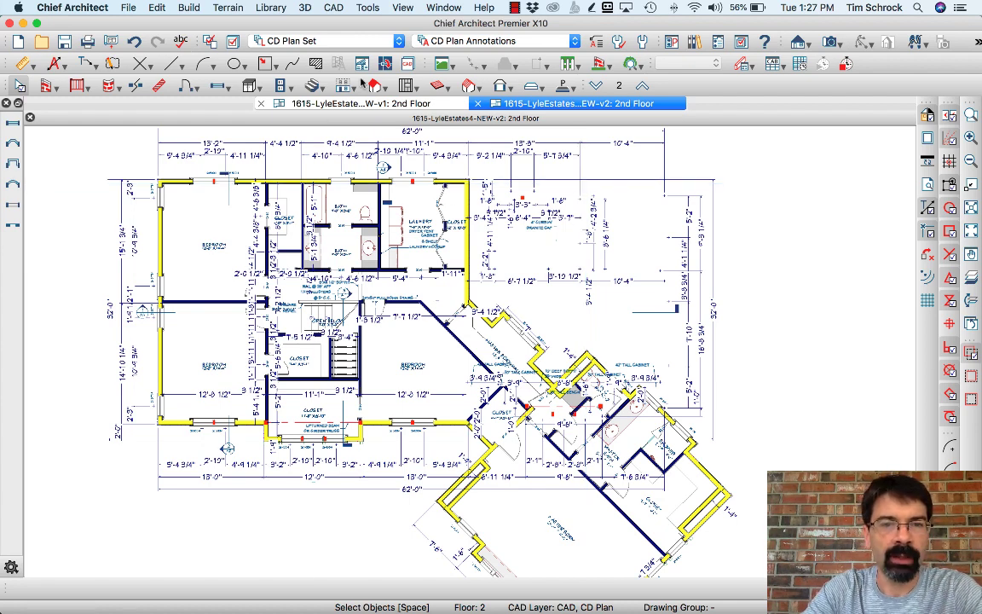
left_click(442, 44)
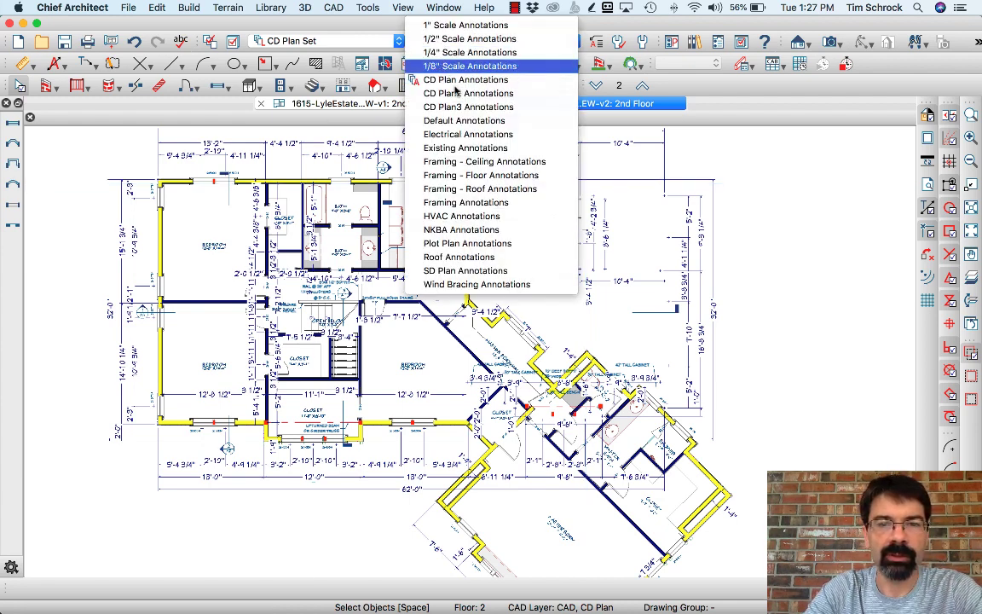
left_click(464, 137)
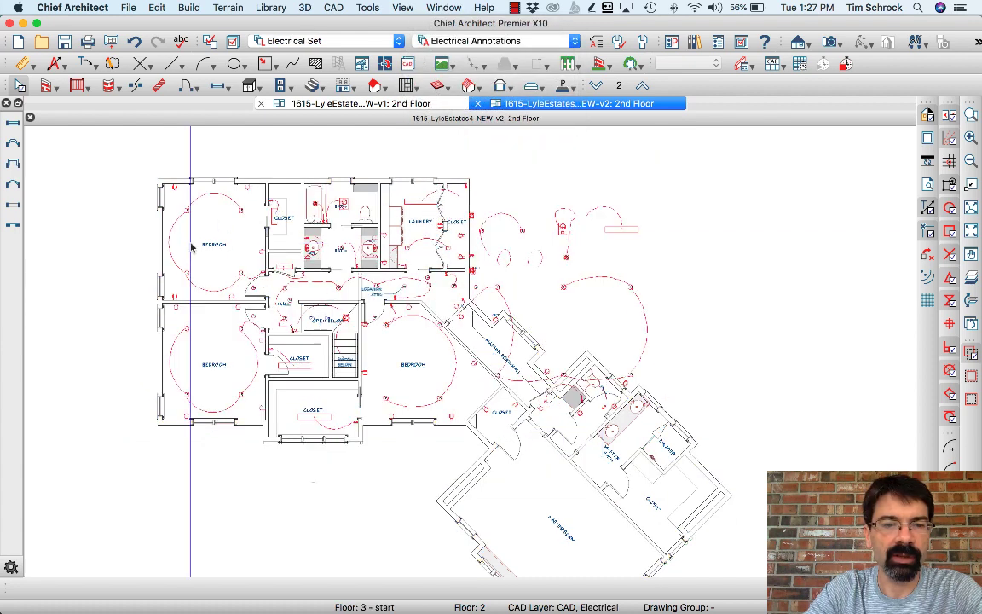
left_click(501, 42)
left_click(500, 87)
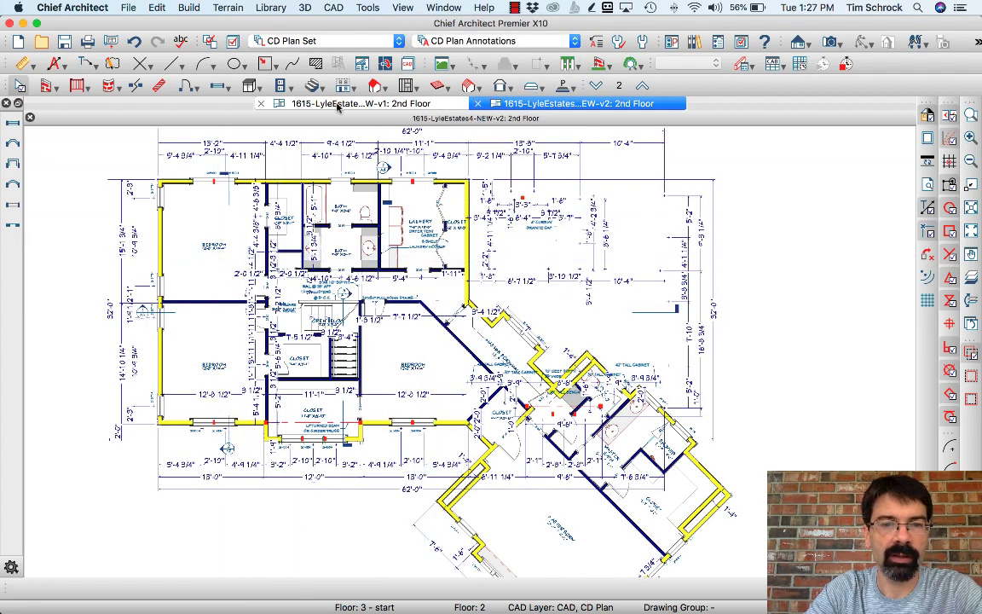
Step: Compare the two second-floor plans and display the v1 plan with CD Plan Annotations
left_click(411, 103)
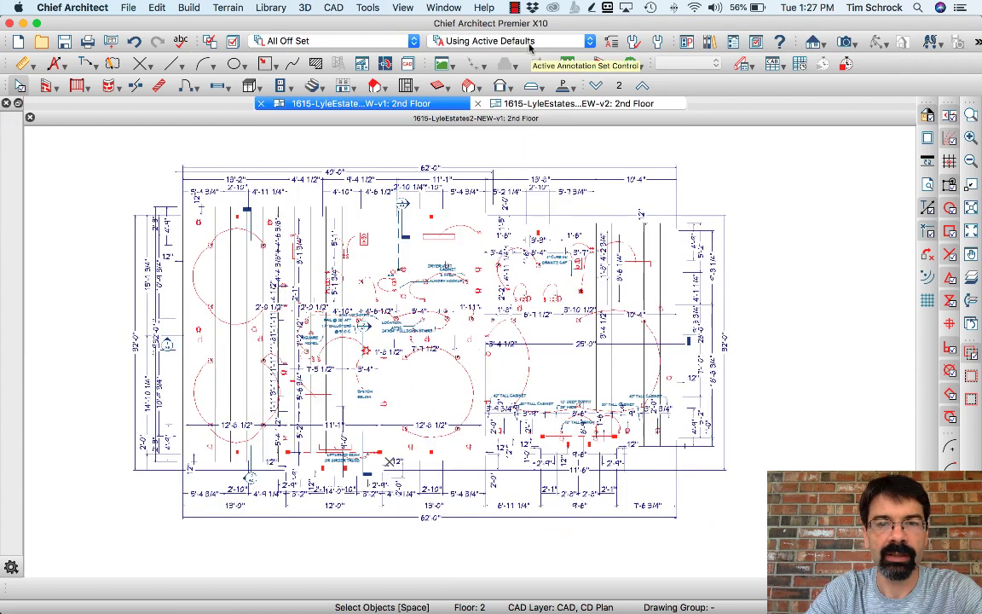
left_click(523, 104)
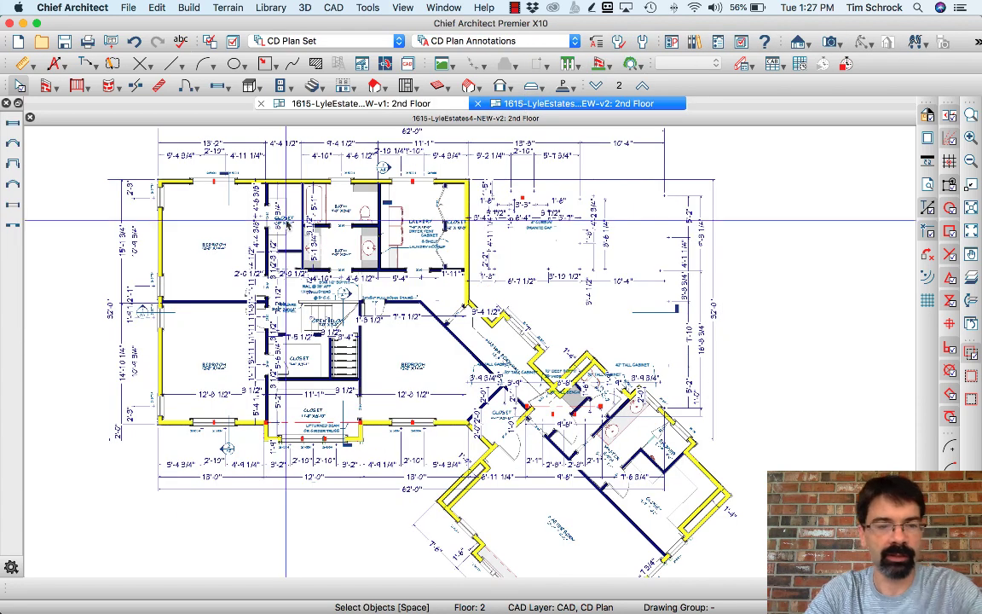
left_click(385, 104)
left_click(477, 40)
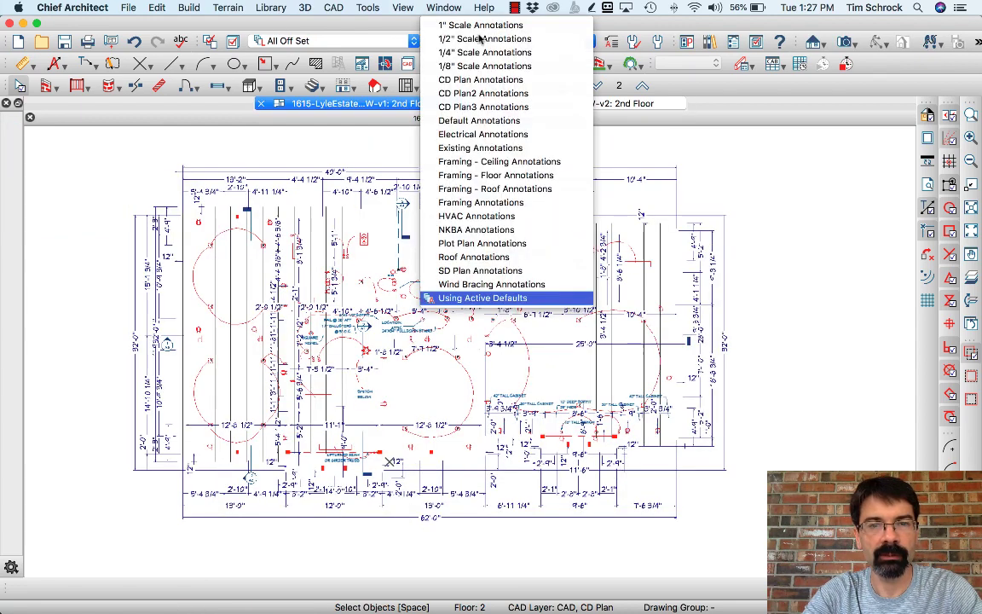
left_click(493, 80)
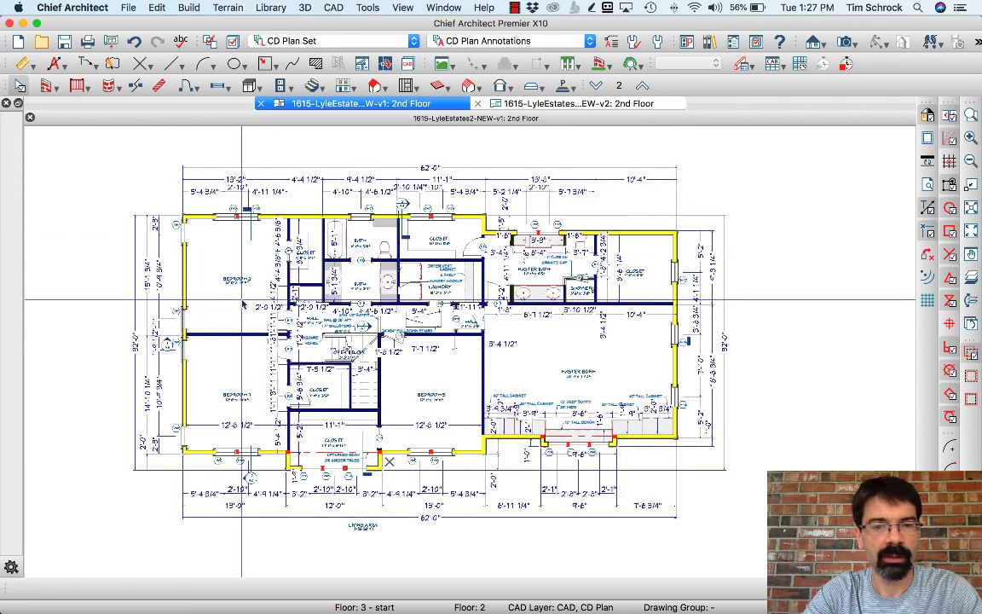
Step: View the v1 second floor with Framing - Floor Annotations, followed by Framing - Roof Annotations
left_click(467, 40)
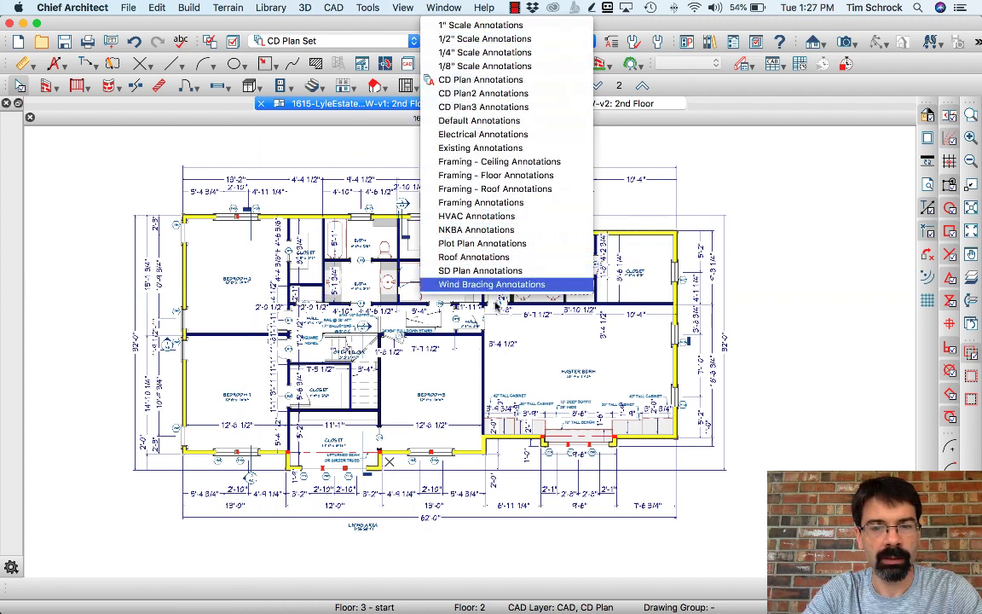
left_click(491, 175)
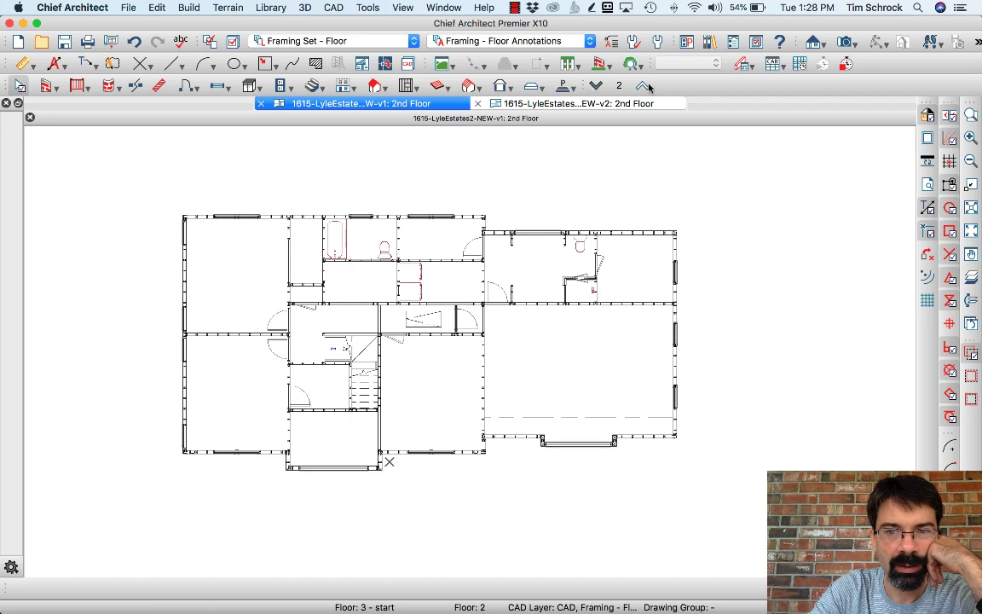
left_click(596, 85)
left_click(641, 85)
left_click(531, 44)
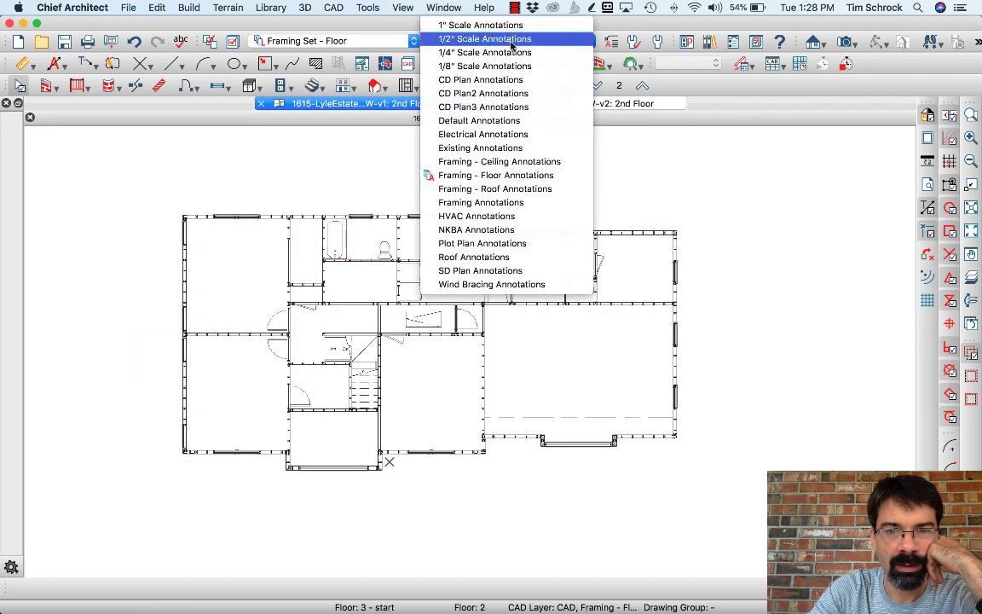
left_click(514, 189)
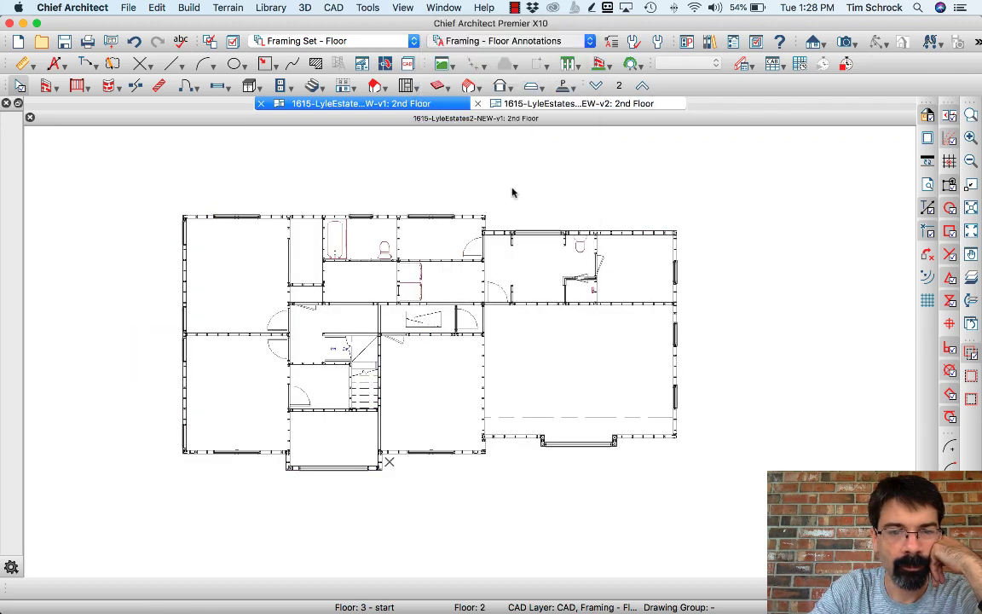
Step: Display the v1 plan with All Off Set and select a vertical CAD line crossing the upper-left bedroom to inspect it
left_click(398, 41)
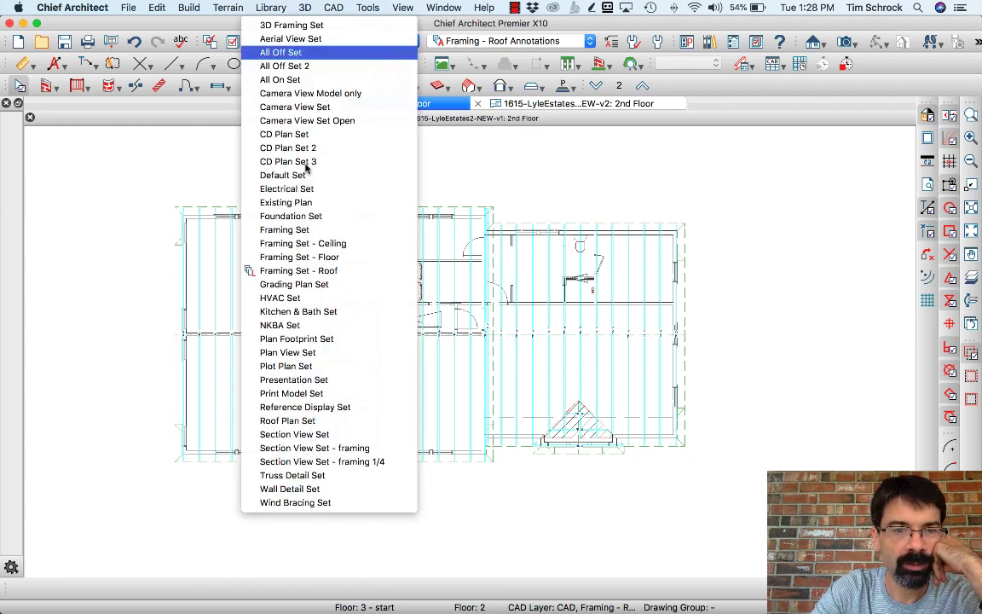
left_click(290, 53)
scroll(223, 283, "up", 3)
left_click(246, 262)
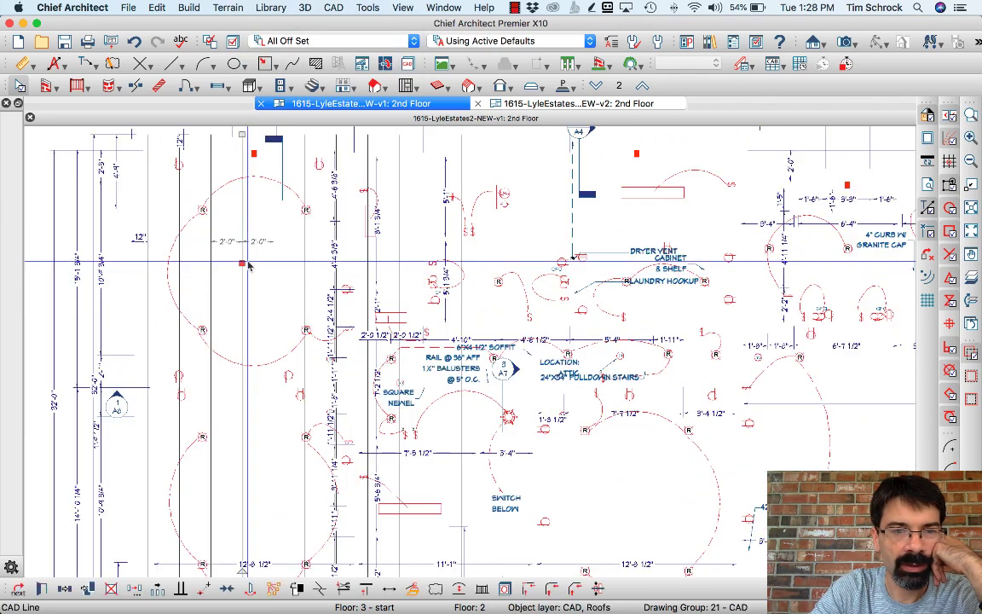
left_click_drag(248, 265, 331, 244)
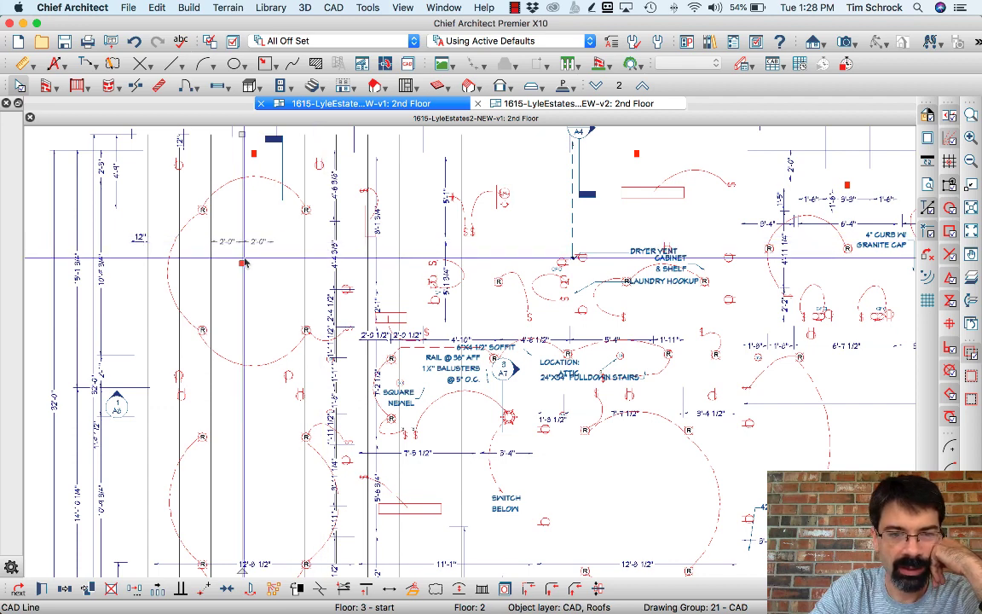
Step: Display the v1 second-floor plan with Roof Annotations to examine the truss lines
scroll(243, 263, "down", 1)
left_click(507, 44)
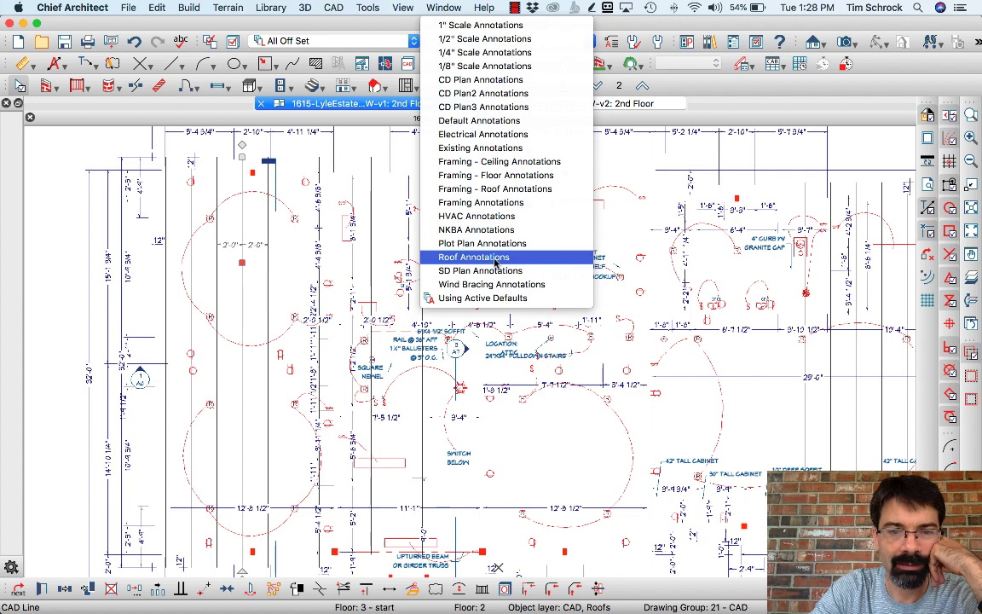
left_click(494, 257)
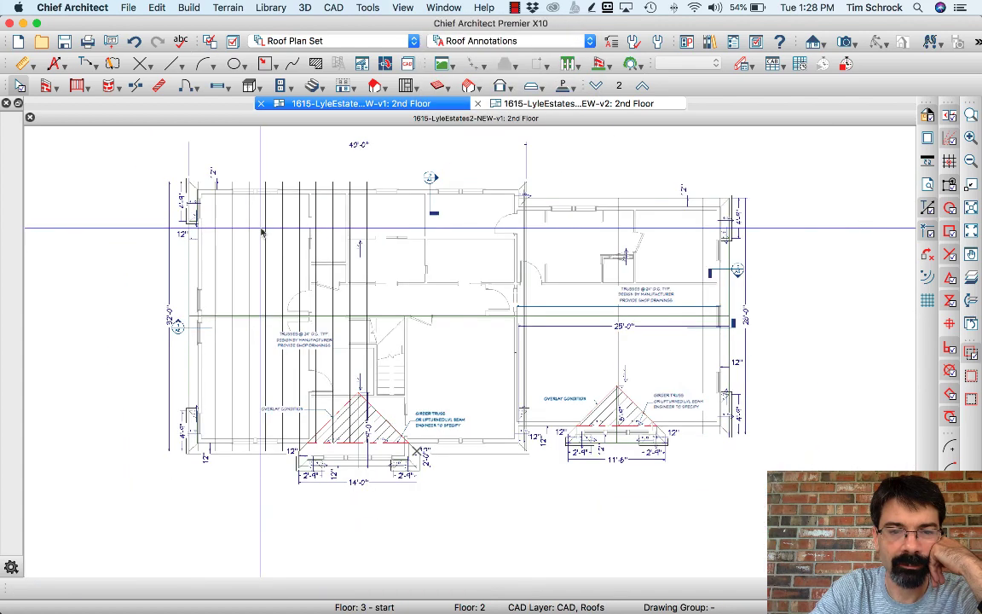
Step: Switch to the v2 second-floor plan and select the marker on the laundry room's exterior wall to examine it
left_click(522, 103)
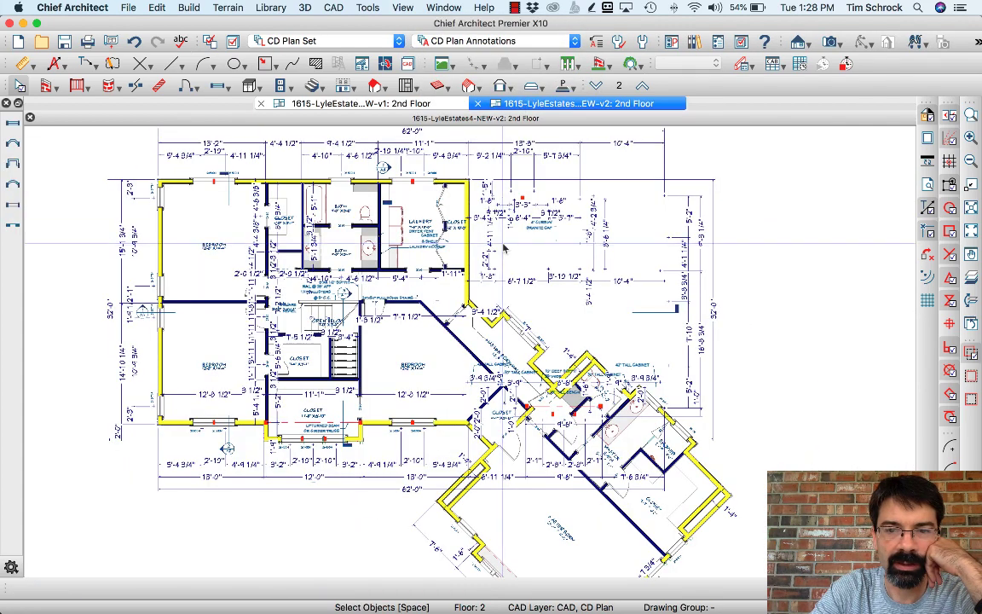
scroll(719, 215, "up", 2)
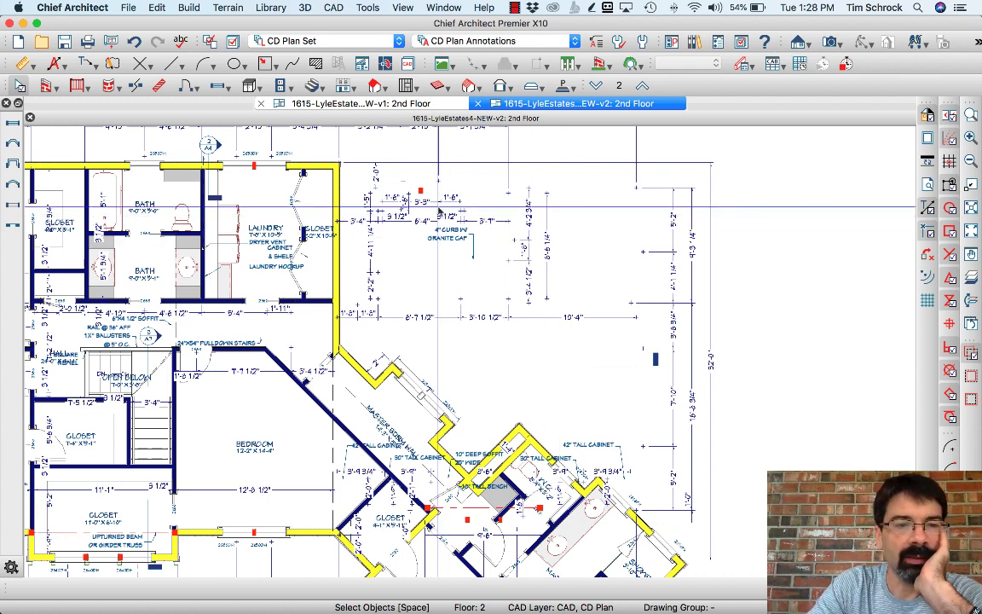
scroll(228, 160, "up", 2)
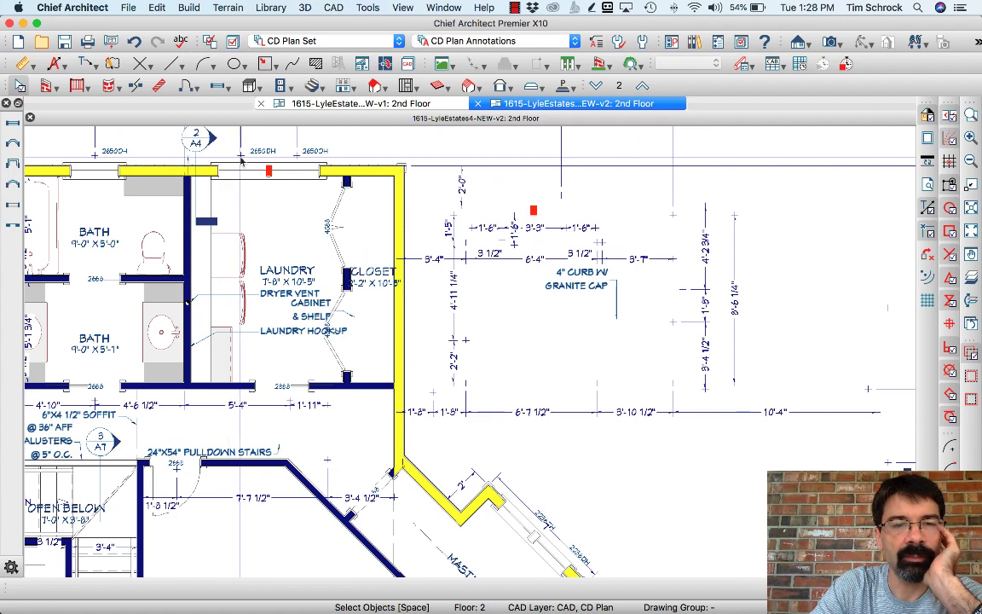
scroll(241, 160, "up", 2)
left_click(283, 204)
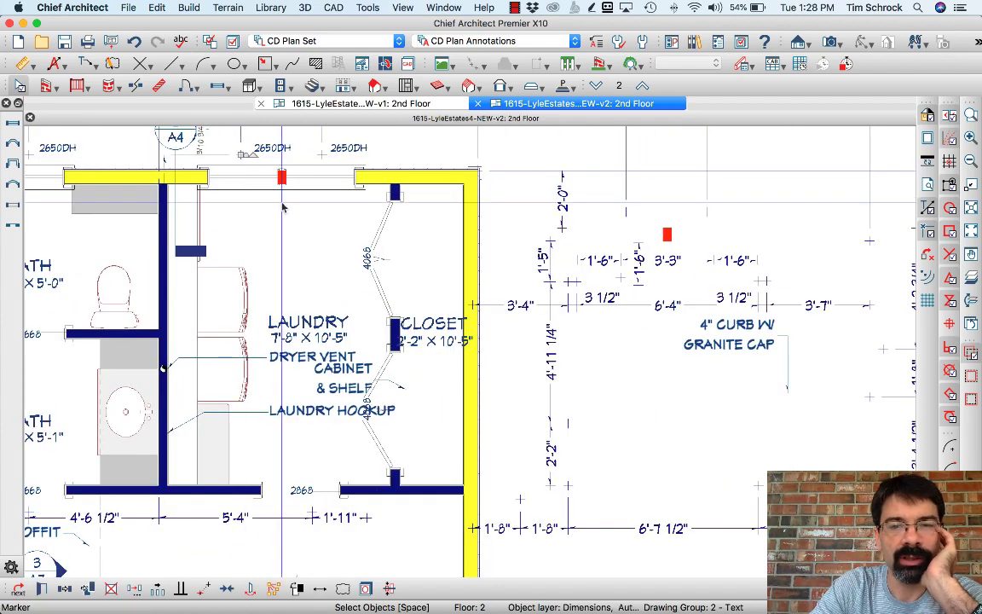
scroll(283, 205, "down", 2)
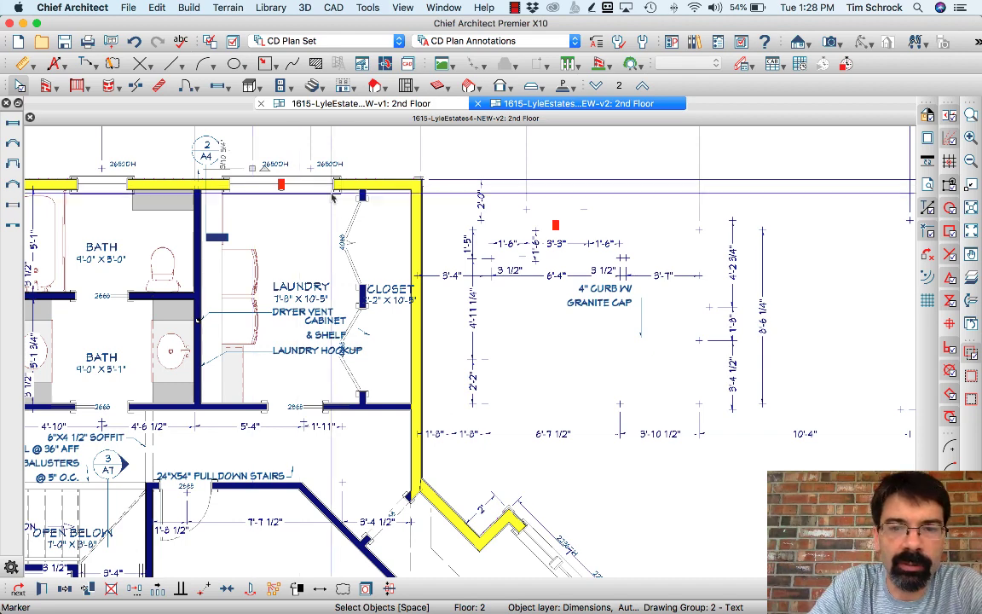
Step: Select each of the two 2650DH windows beside the laundry wall marker to inspect their positions
left_click(254, 185)
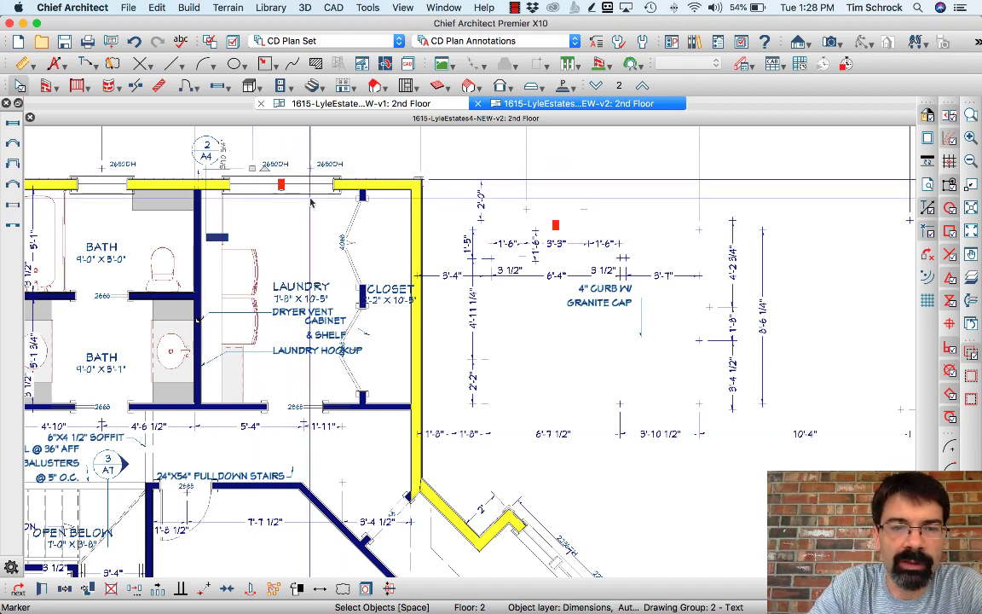
scroll(254, 185, "up", 3)
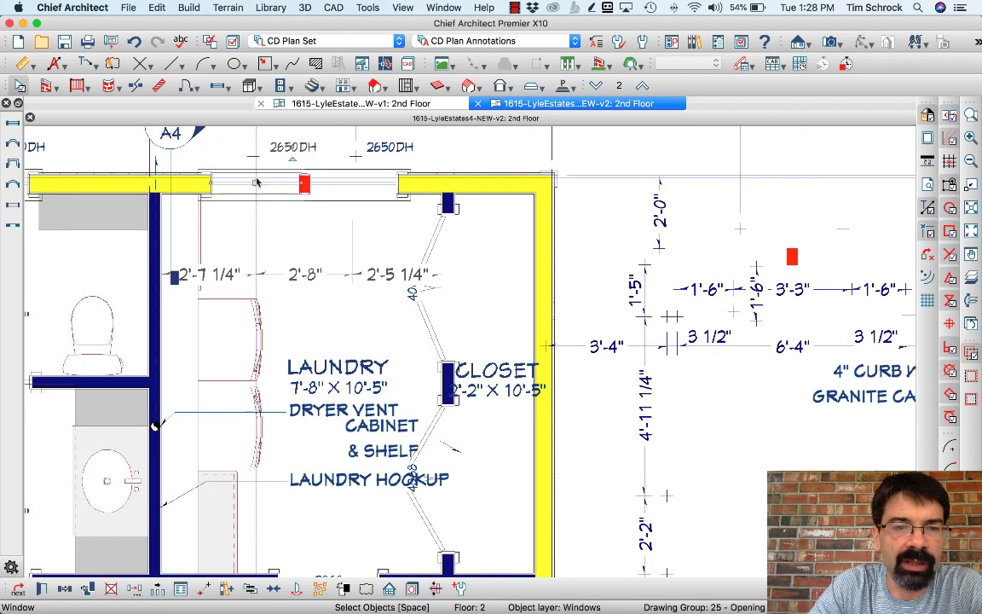
left_click_drag(253, 184, 248, 156)
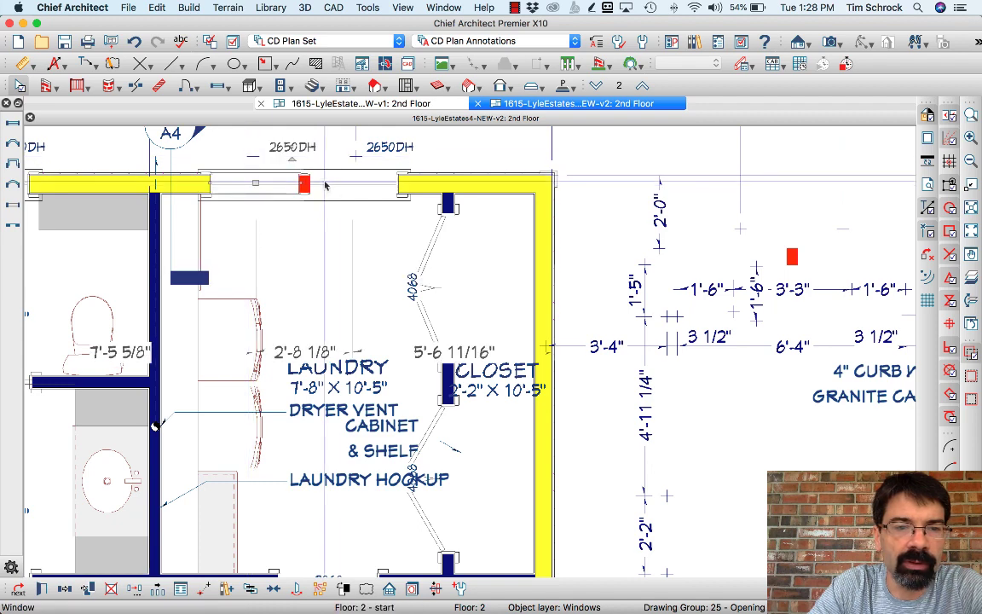
left_click(337, 188)
left_click_drag(352, 177, 357, 159)
scroll(216, 248, "down", 3)
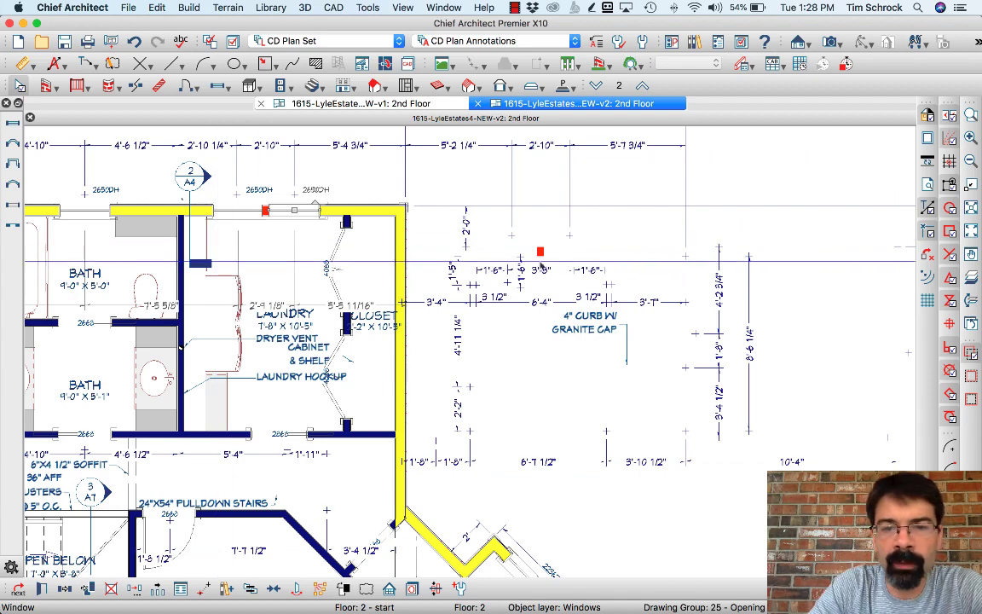
Step: Select the dimension string above the laundry wall to inspect its extension points over the empty area, then clear the selection
scroll(471, 214, "down", 3)
left_click(466, 174)
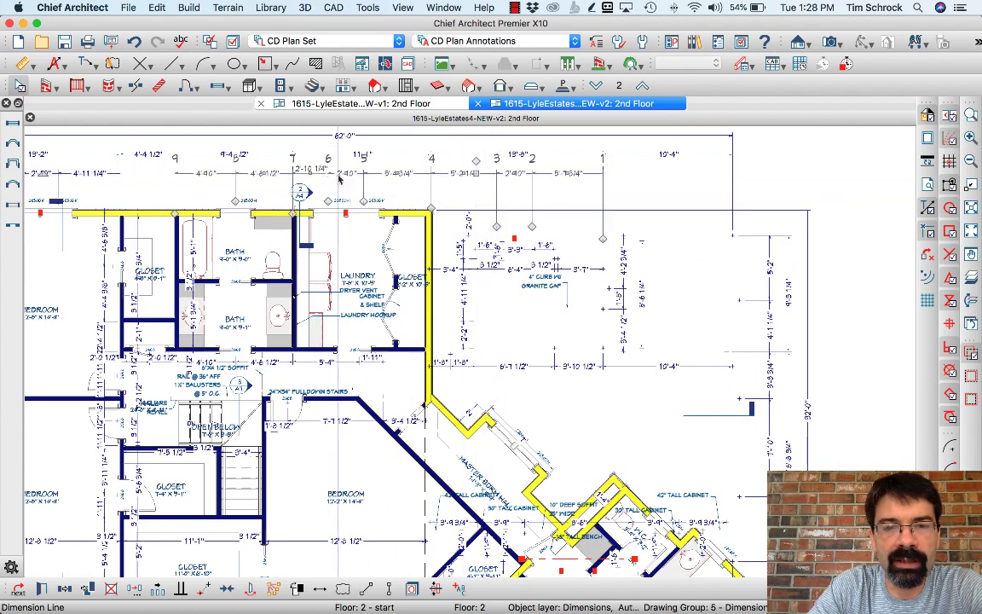
mouse_move(394, 173)
left_mouse_down()
mouse_move(186, 175)
mouse_move(375, 179)
left_mouse_up()
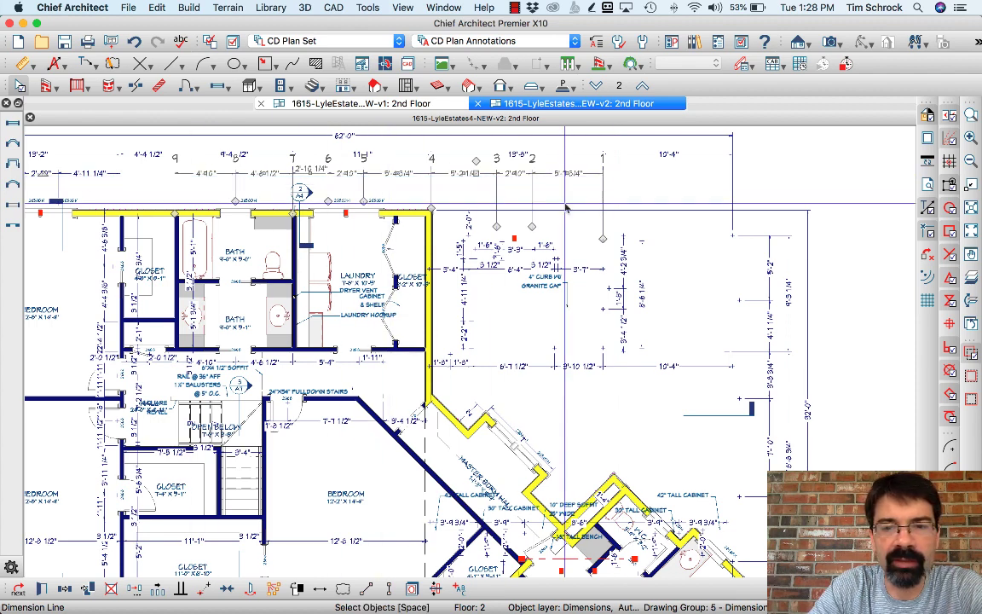
left_click(655, 195)
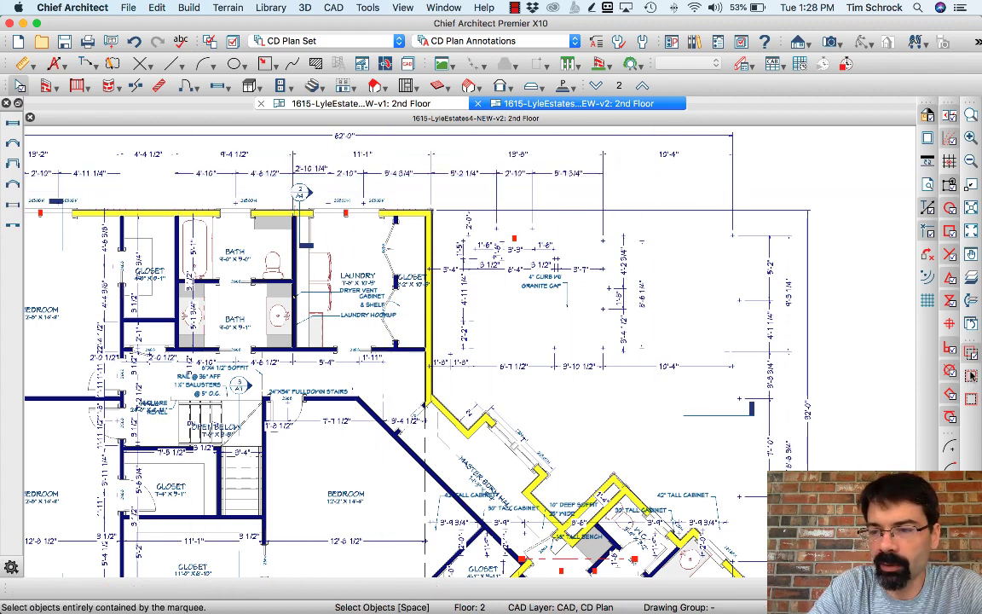
key("ctrl+shift+r")
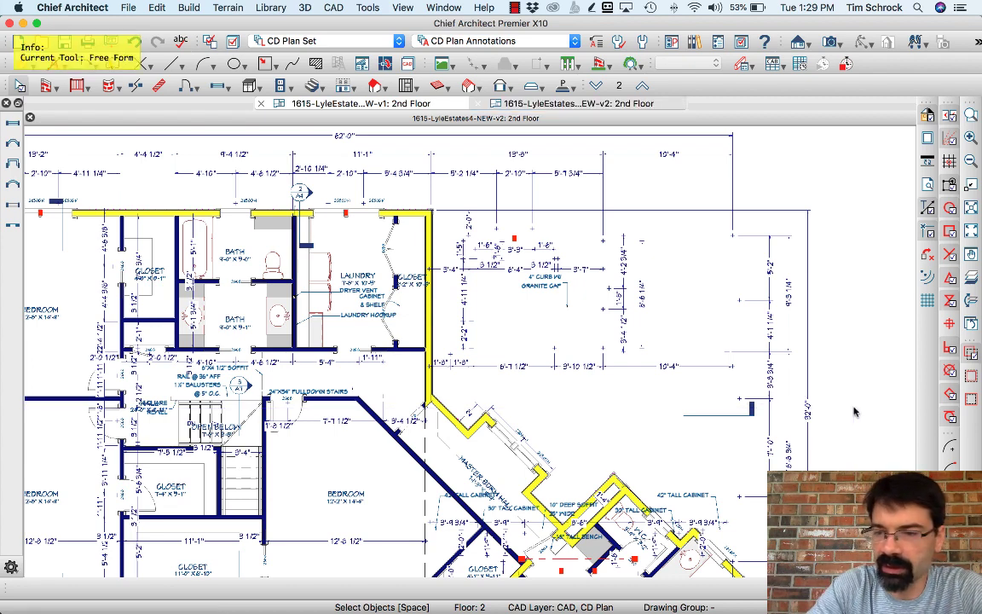
left_click_drag(839, 398, 967, 370)
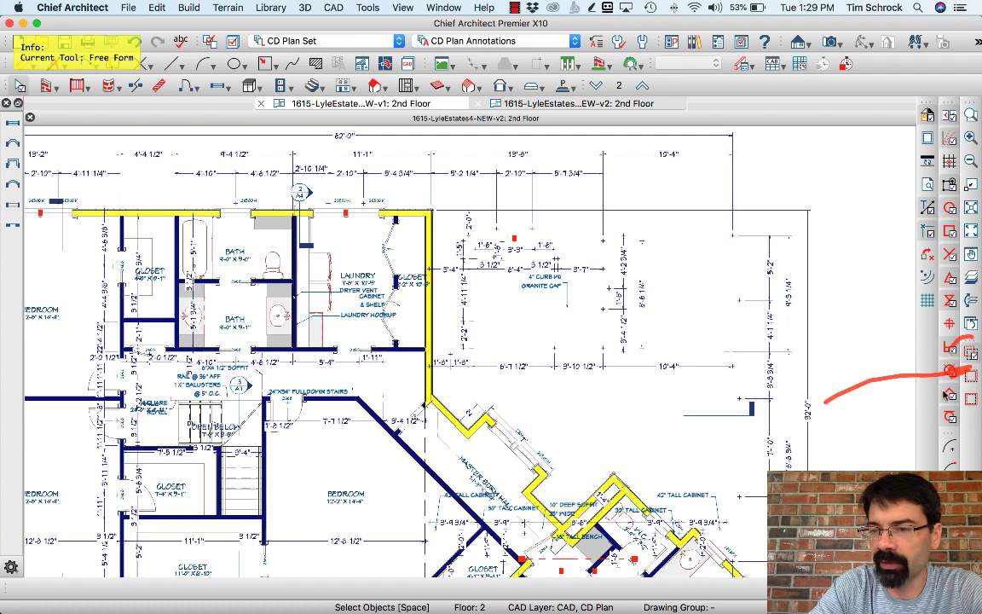
left_click_drag(973, 338, 969, 329)
key("Escape")
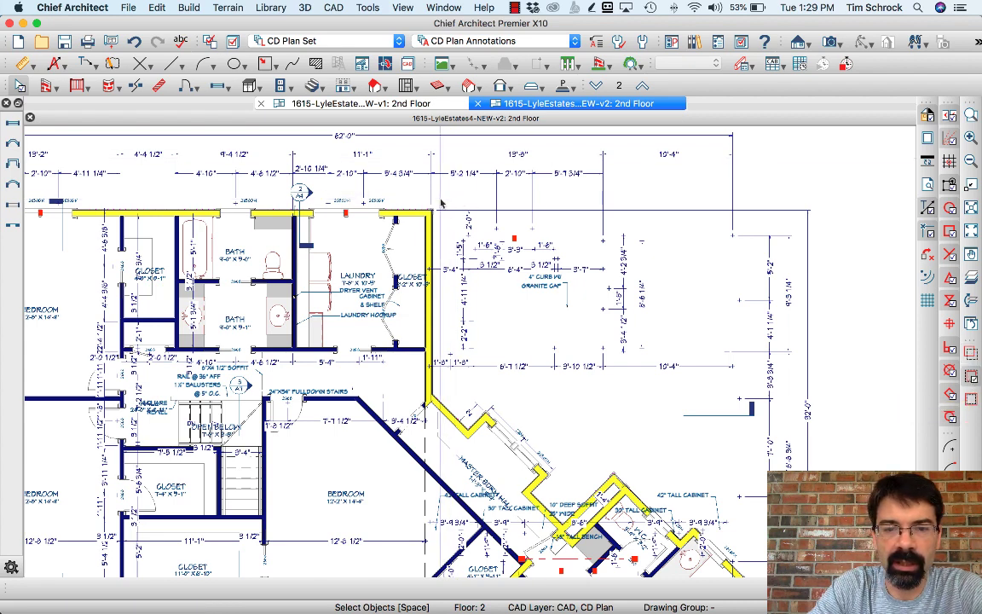
Step: Delete the leftover dimensions and marker in the empty area beside the laundry closet, excluding the 4" curb with granite cap note
left_click_drag(438, 202, 807, 397)
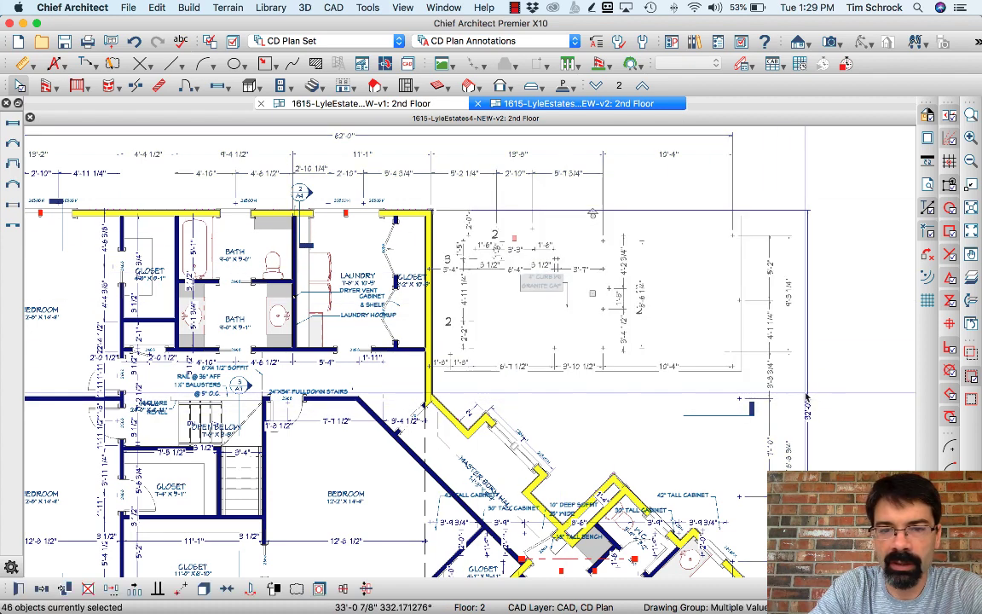
left_click(549, 285, "shift")
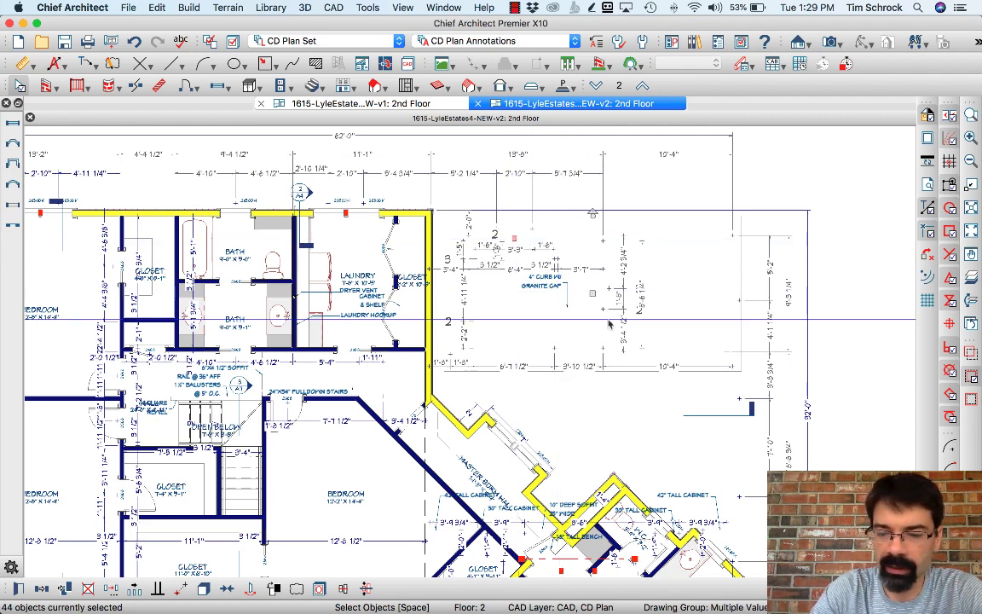
key("Delete")
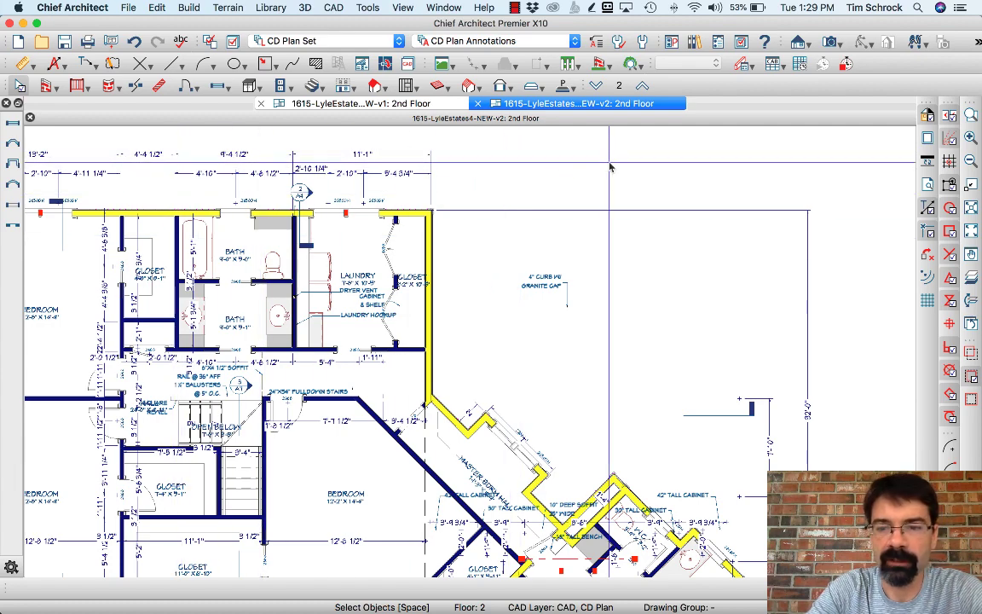
Step: Display the v2 second-floor plan with the All Off Set layer set
scroll(605, 175, "down", 4)
scroll(563, 249, "down", 1)
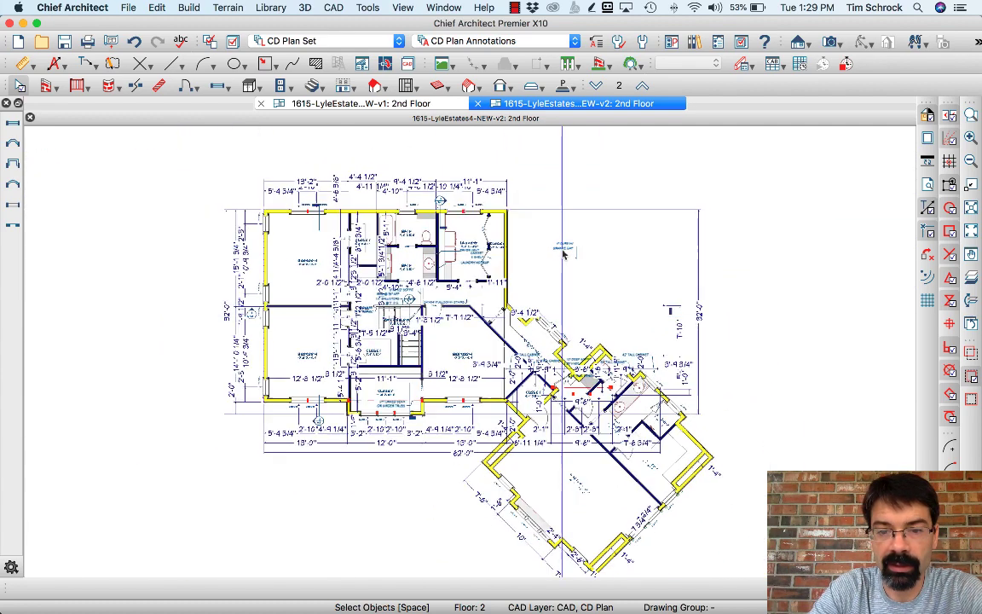
scroll(516, 350, "up", 3)
scroll(507, 352, "down", 1)
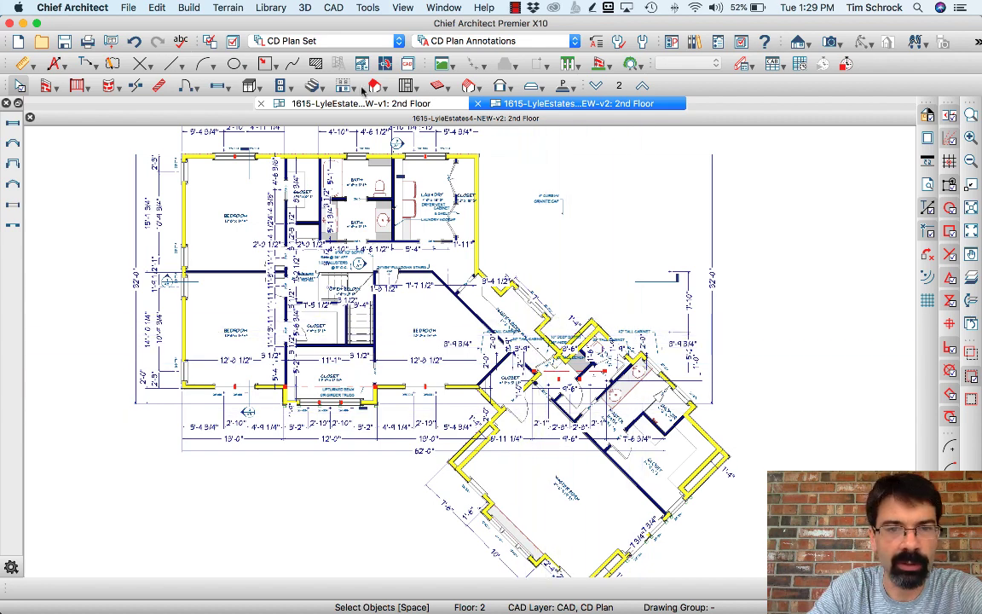
left_click(315, 41)
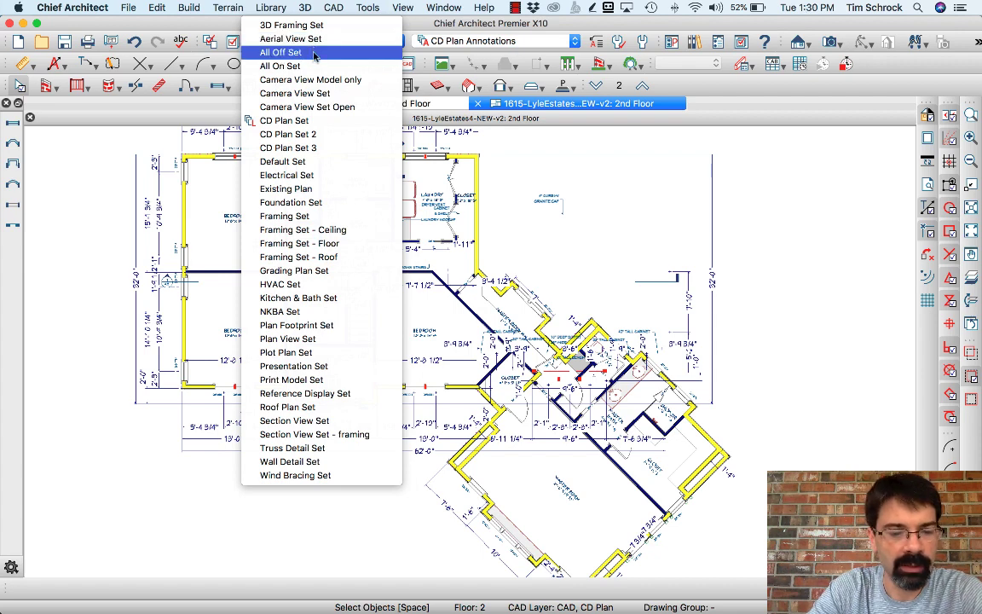
left_click(282, 52)
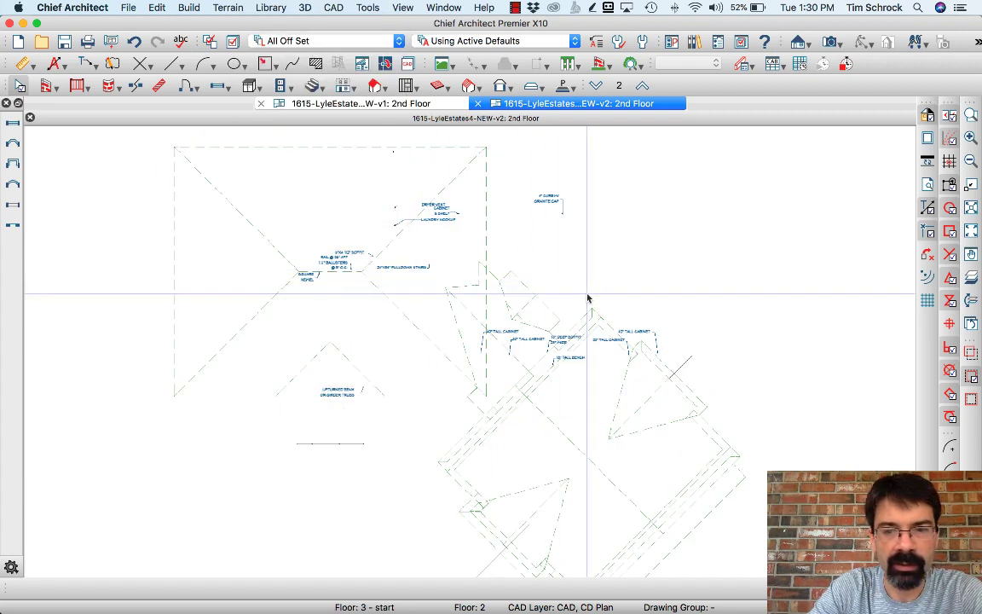
Step: Turn off the display of every layer in the All Off Set
key("l")
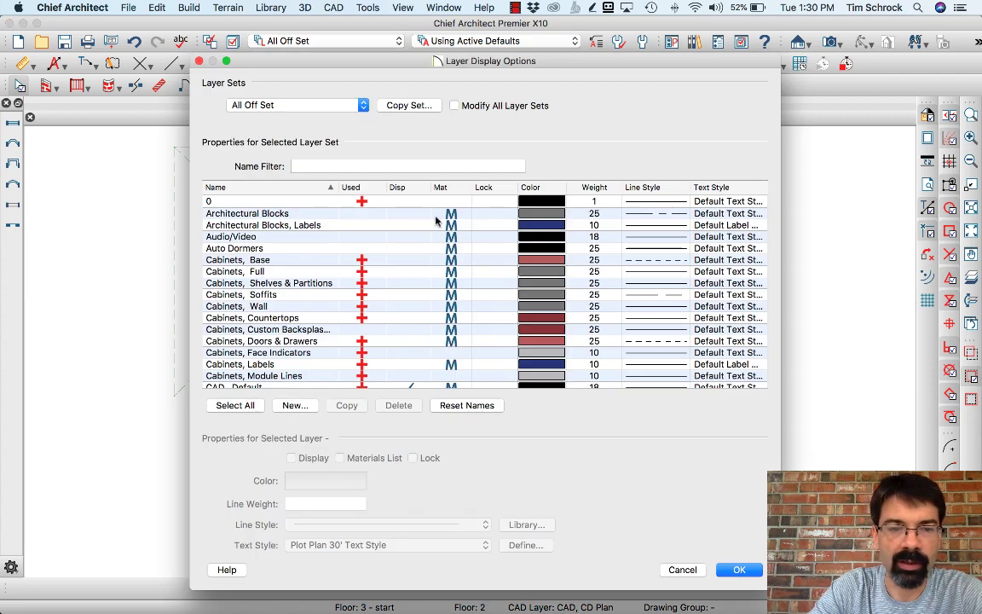
left_click(243, 406)
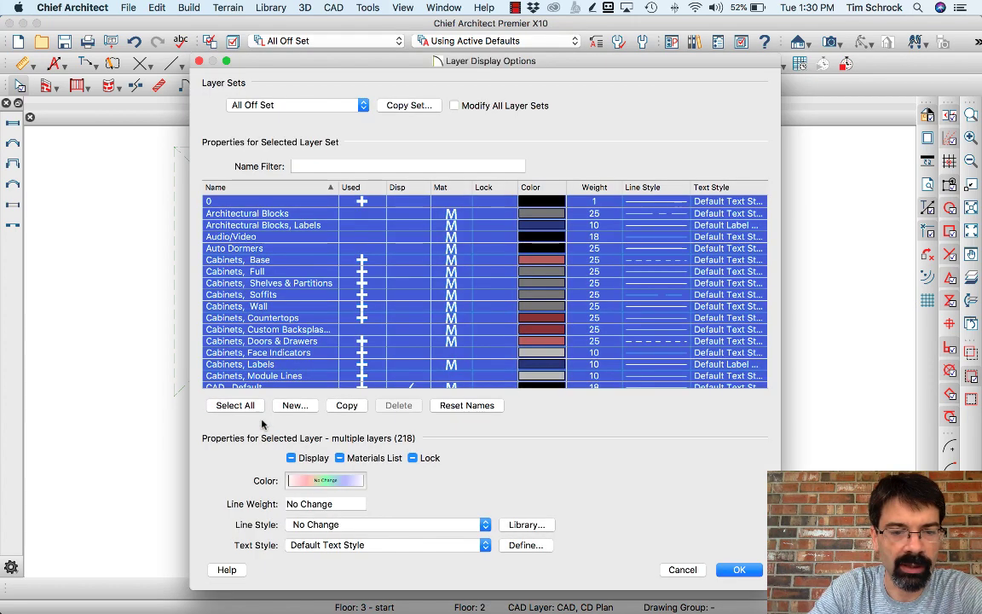
left_click(291, 458)
left_click(291, 458)
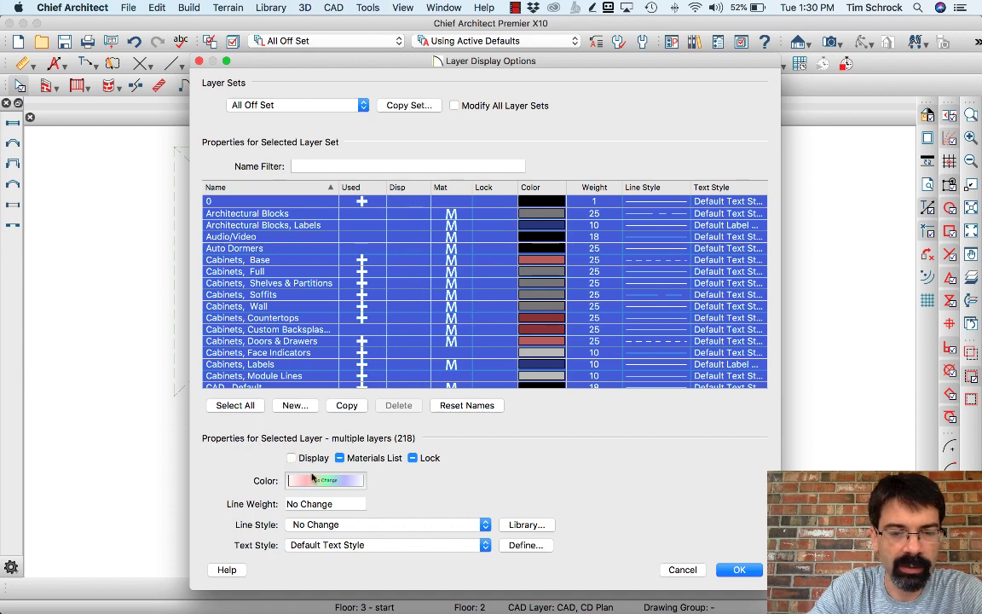
left_click(739, 569)
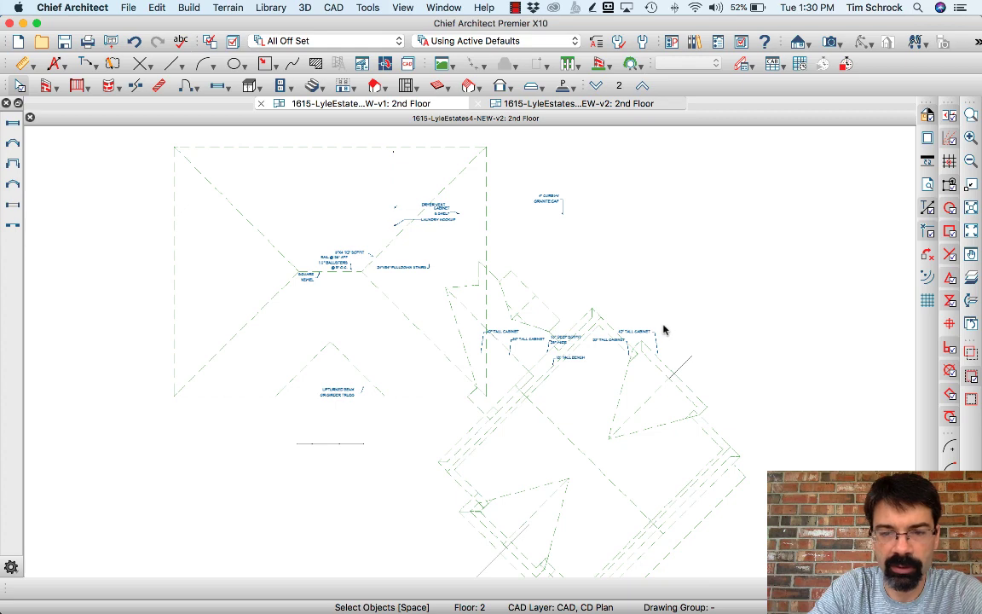
Step: Turn on display of the Dimensions, Automatic, Dimensions, Manual and Dimensions, CD Plan layers in the All Off Set
key("l")
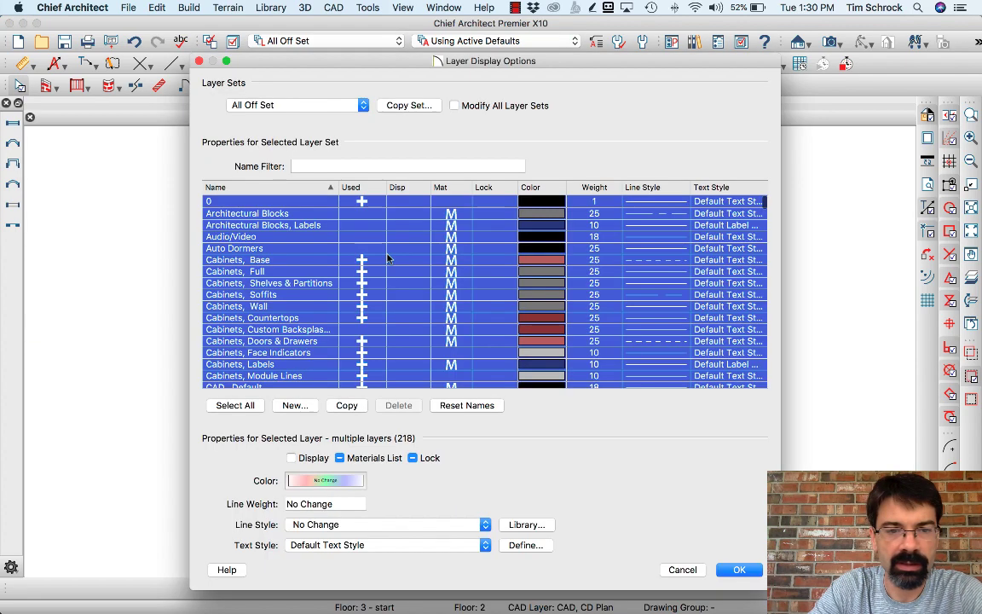
key("d")
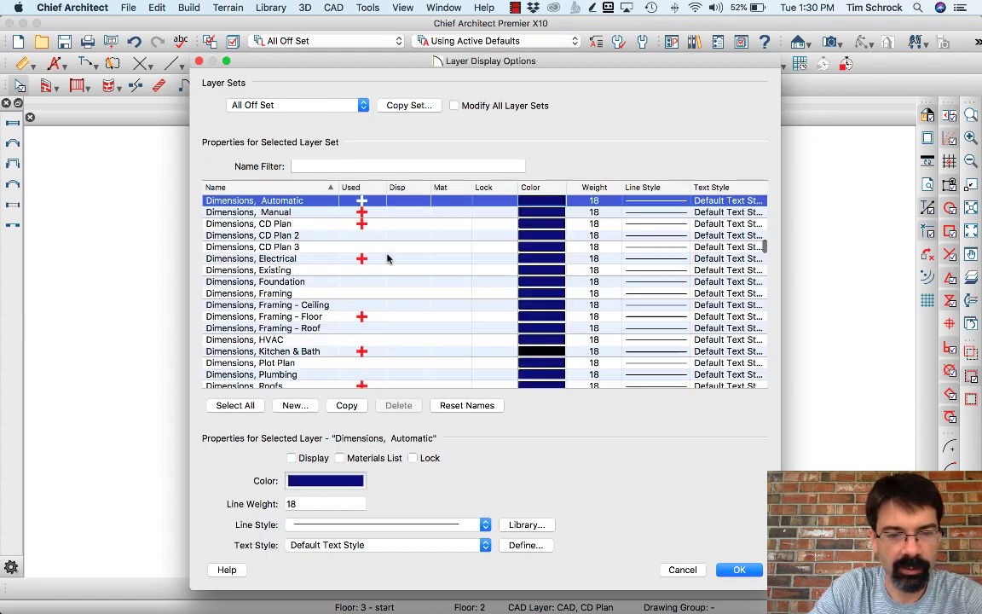
left_click(407, 201)
left_click(406, 212)
left_click(404, 223)
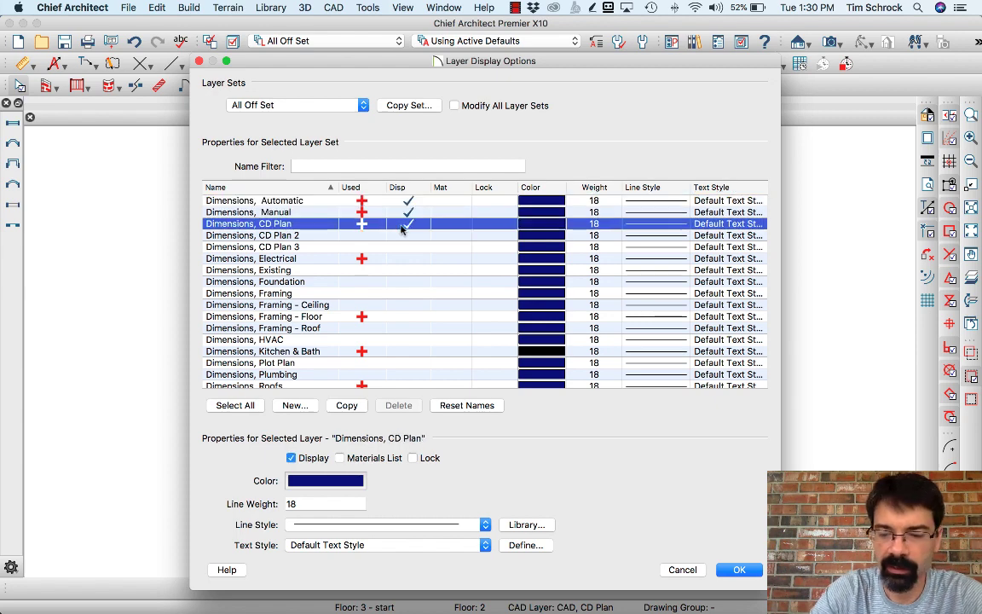
key("Return")
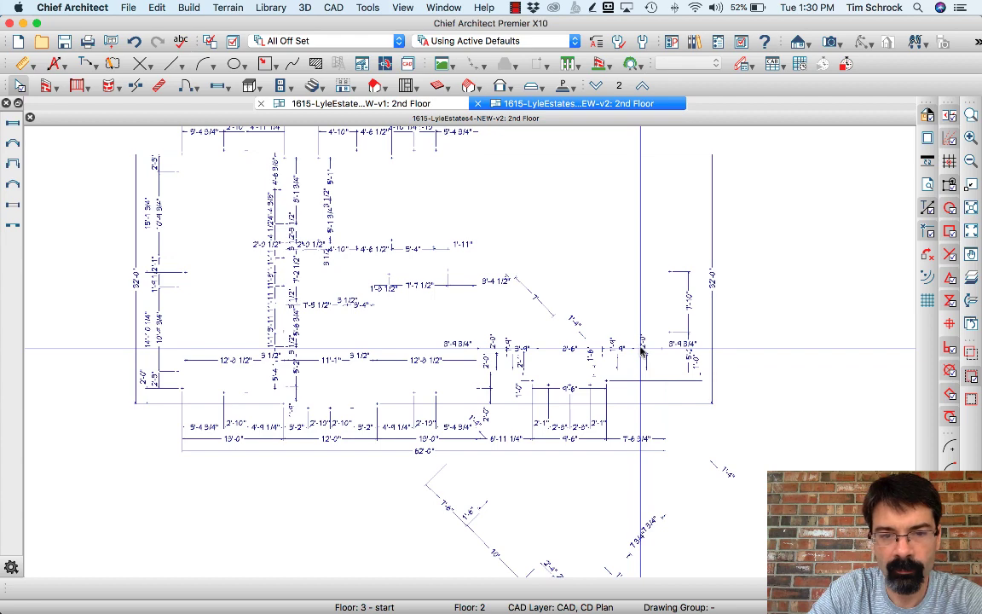
Step: Turn on display of the Walls, Normal layer in the All Off Set so walls show with the dimensions
key("super+l")
key("w")
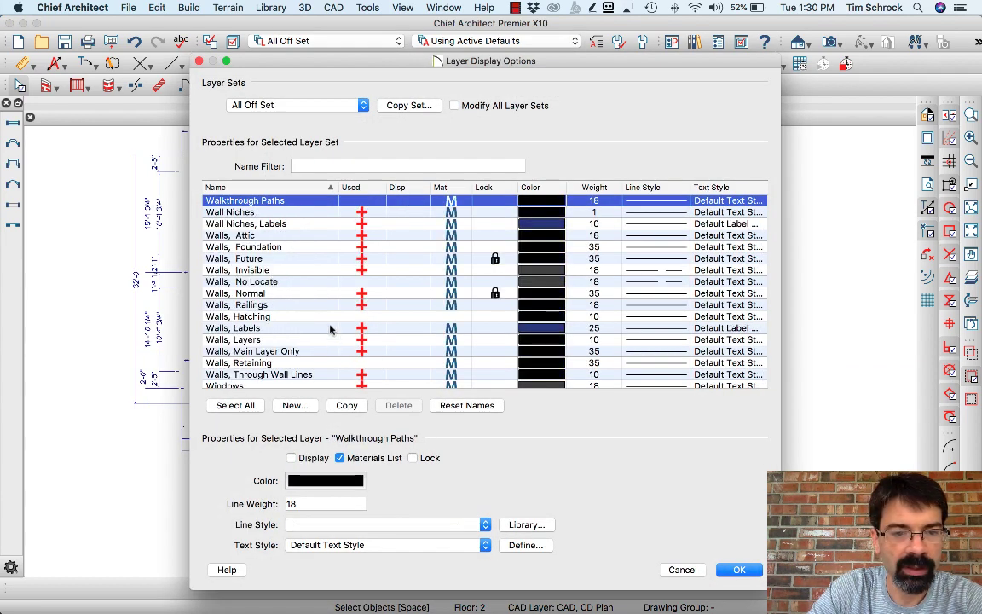
left_click(404, 294)
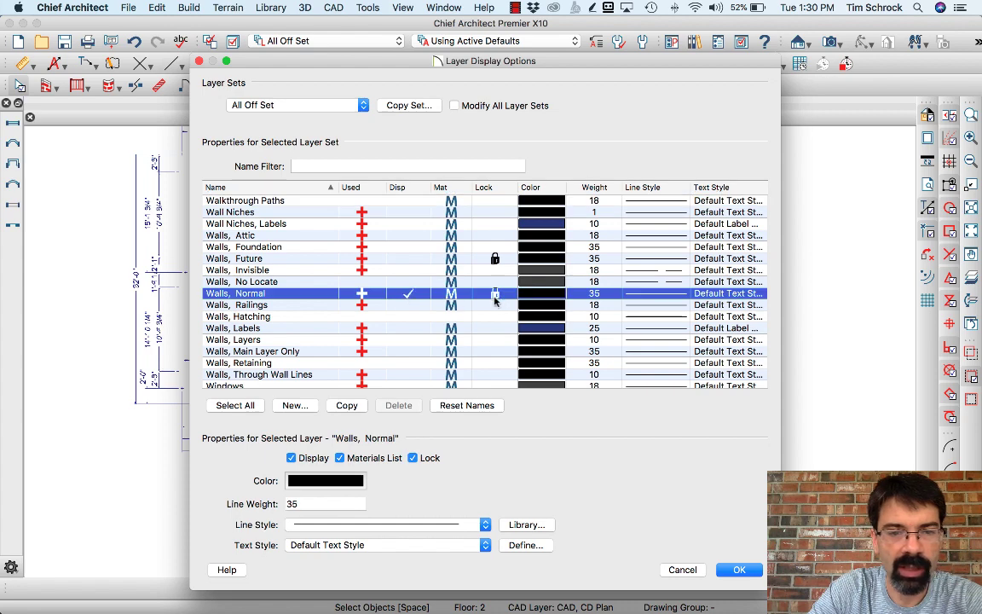
scroll(420, 380, "down", 1)
left_click(477, 373)
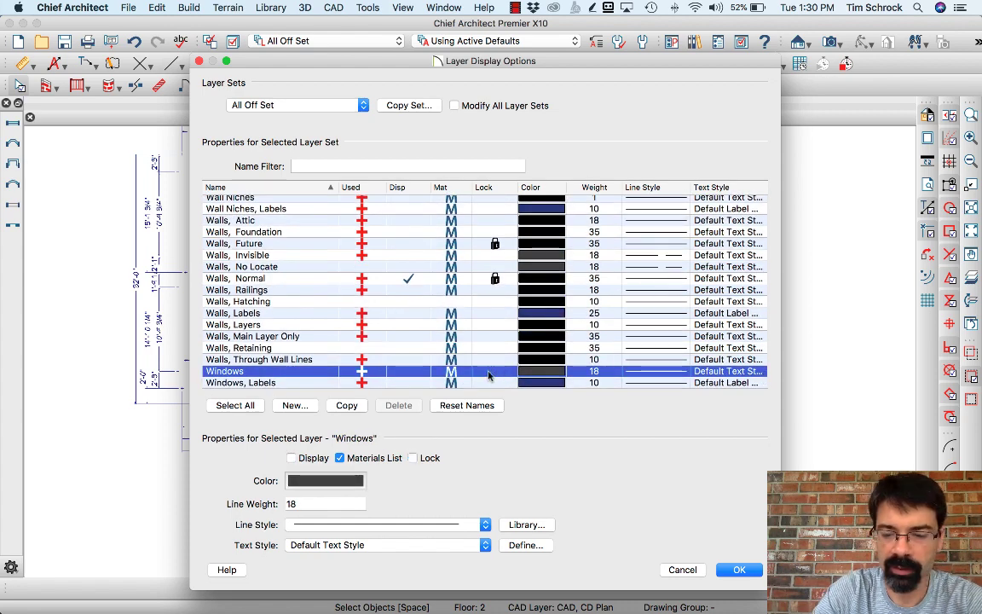
key("Return")
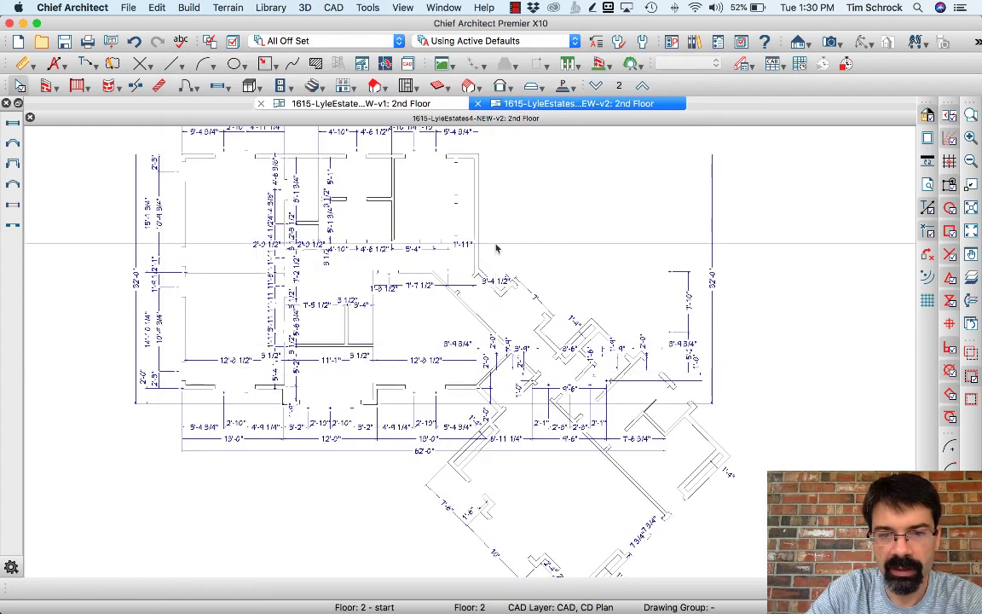
Step: Delete the leftover dimensions over the angled master wing, including the vertical 2'-0" dimension line at the corner where the wing meets the house
left_click_drag(495, 246, 733, 461)
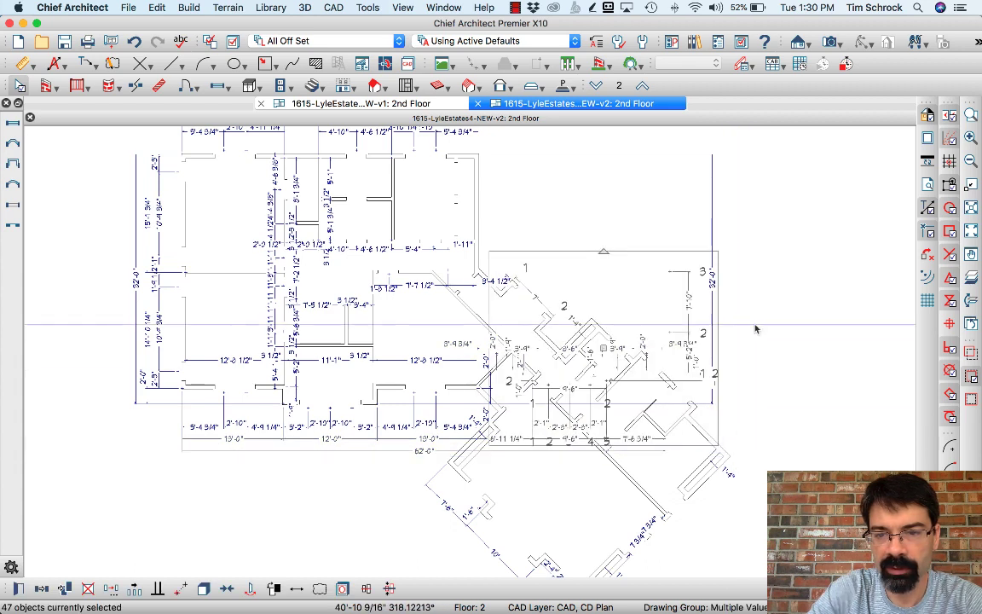
key("Delete")
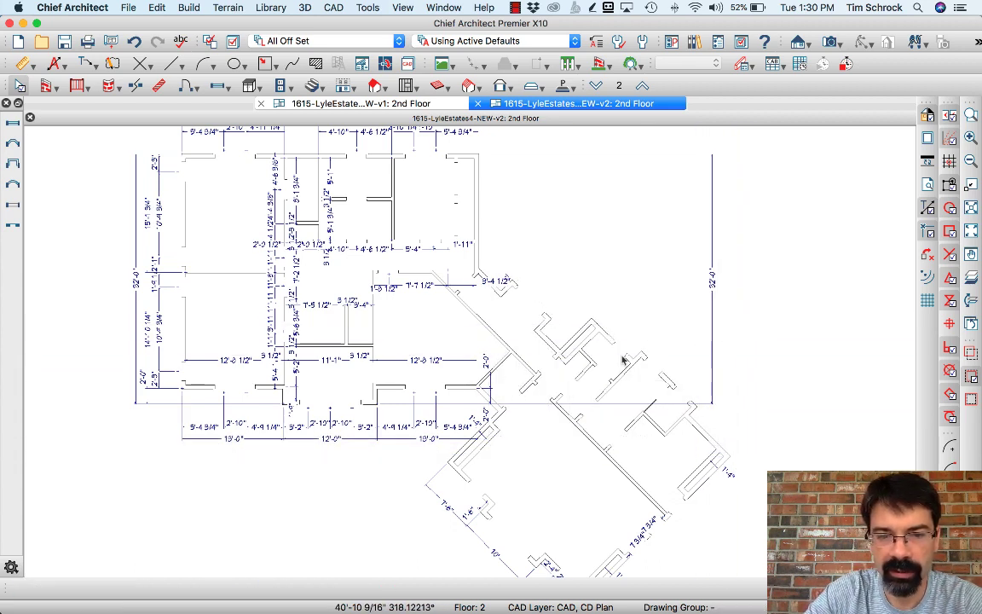
scroll(498, 277, "up", 2)
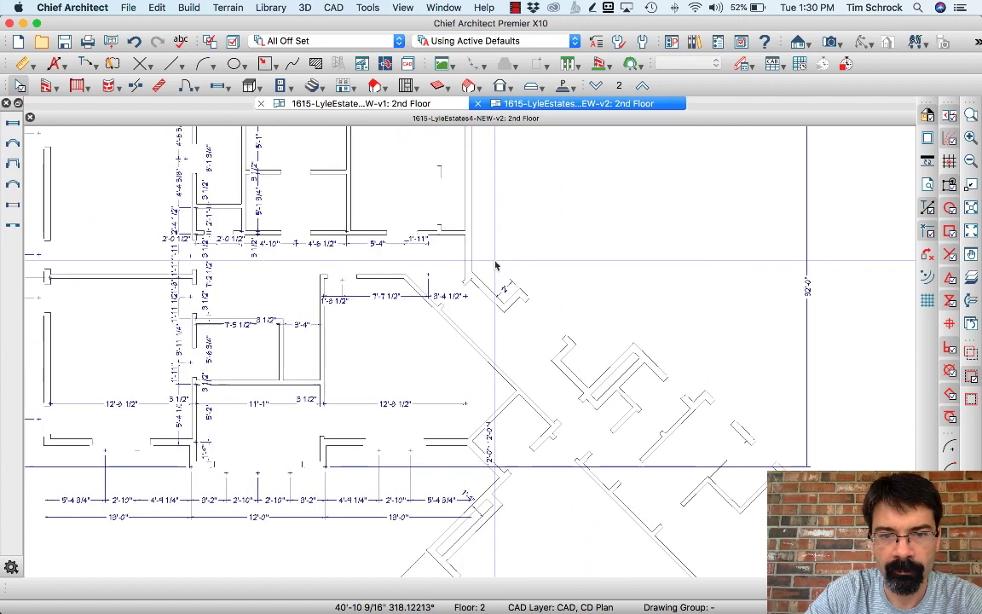
scroll(499, 280, "down", 2)
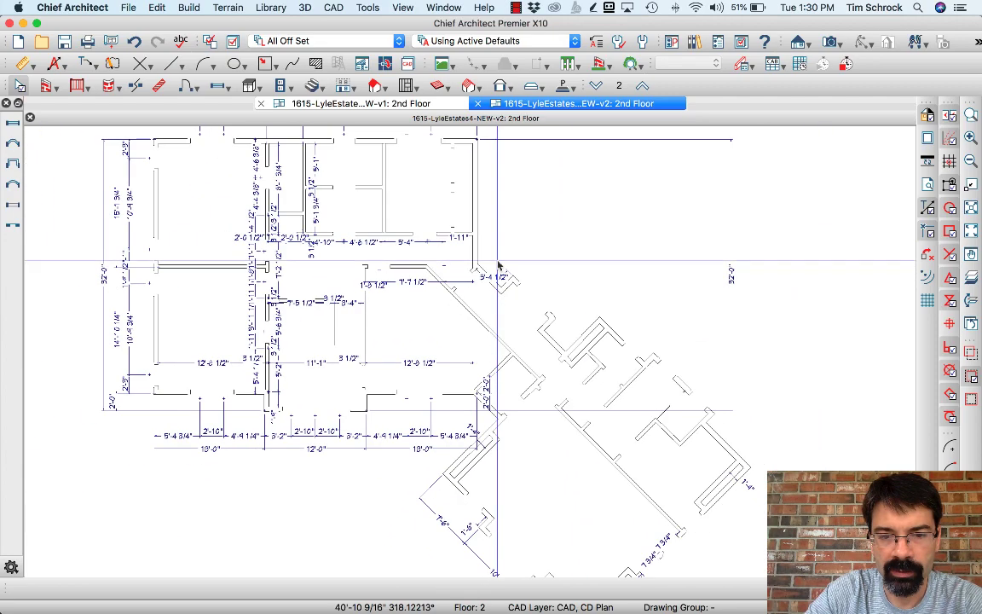
scroll(491, 403, "up", 4)
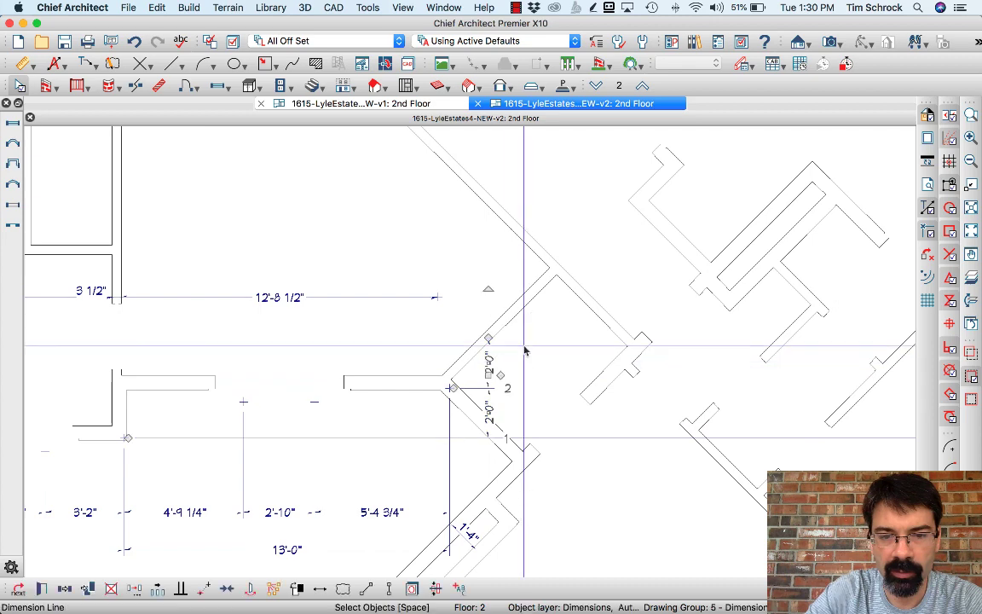
scroll(524, 349, "down", 4)
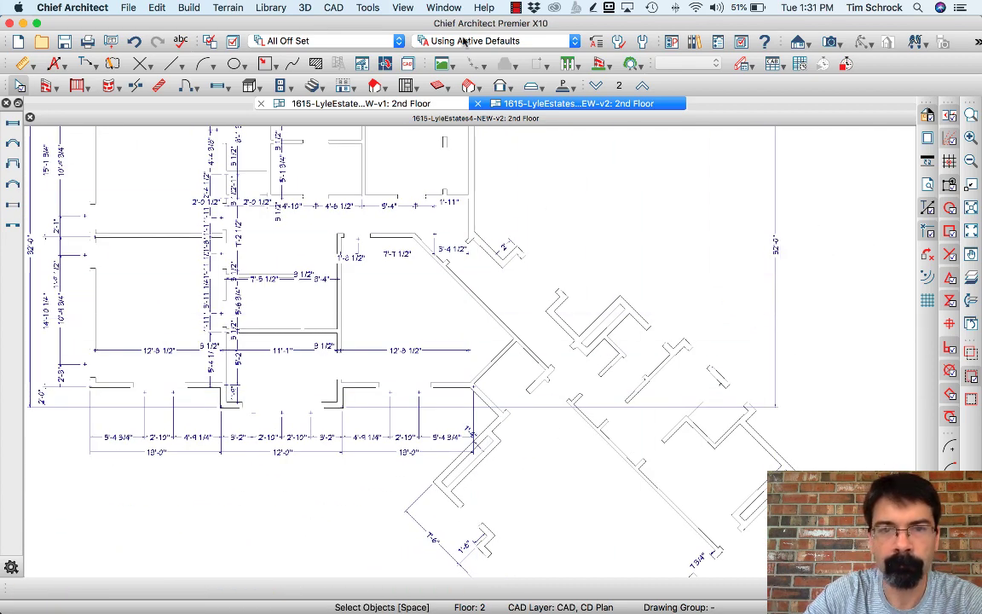
Step: Make CD Plan Annotations the active annotation set and check the second-floor plan for remaining misplaced dimensions and notes
left_click(466, 41)
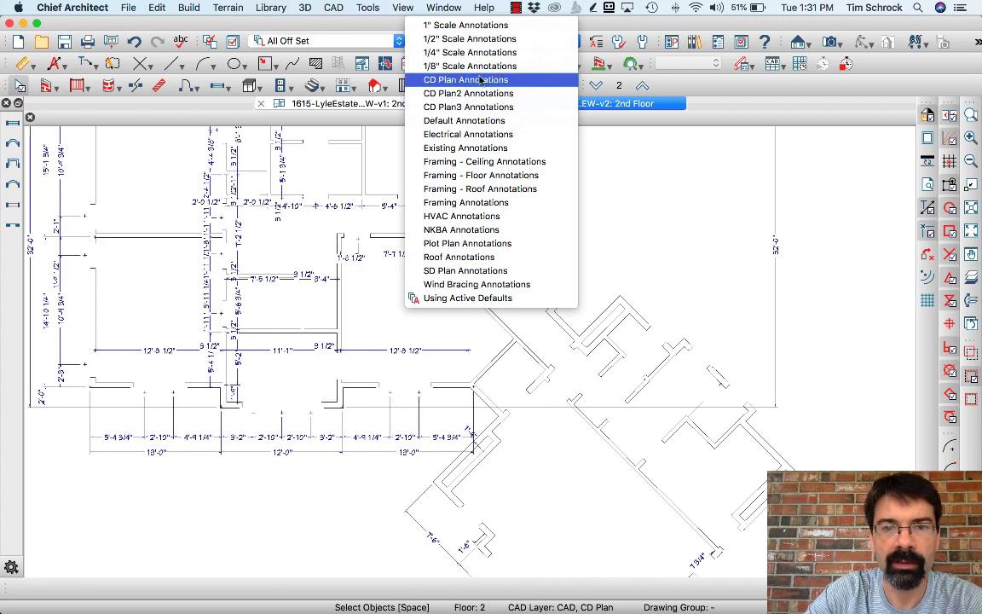
left_click(480, 79)
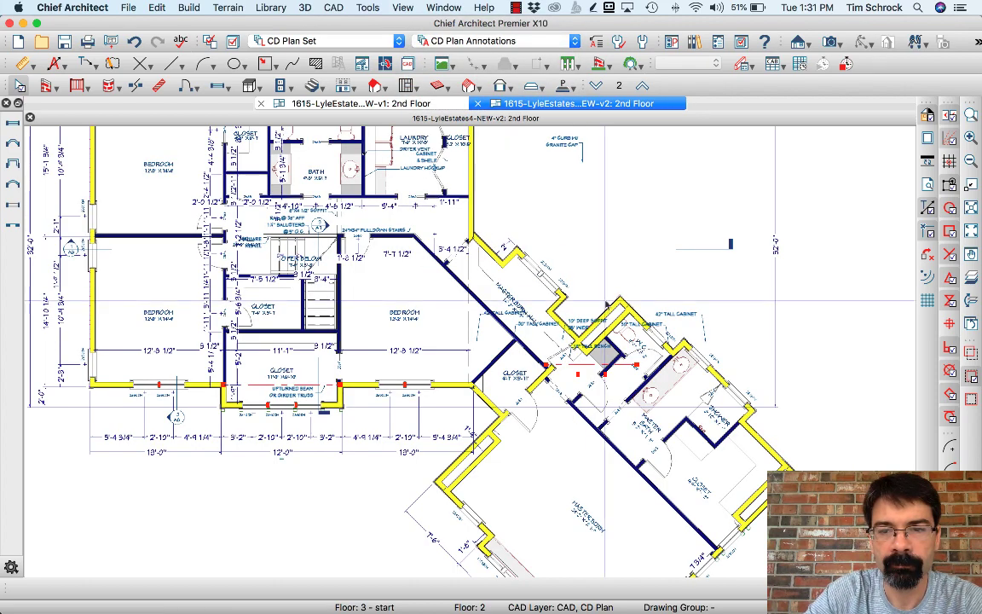
scroll(631, 379, "down", 3)
scroll(646, 381, "up", 4)
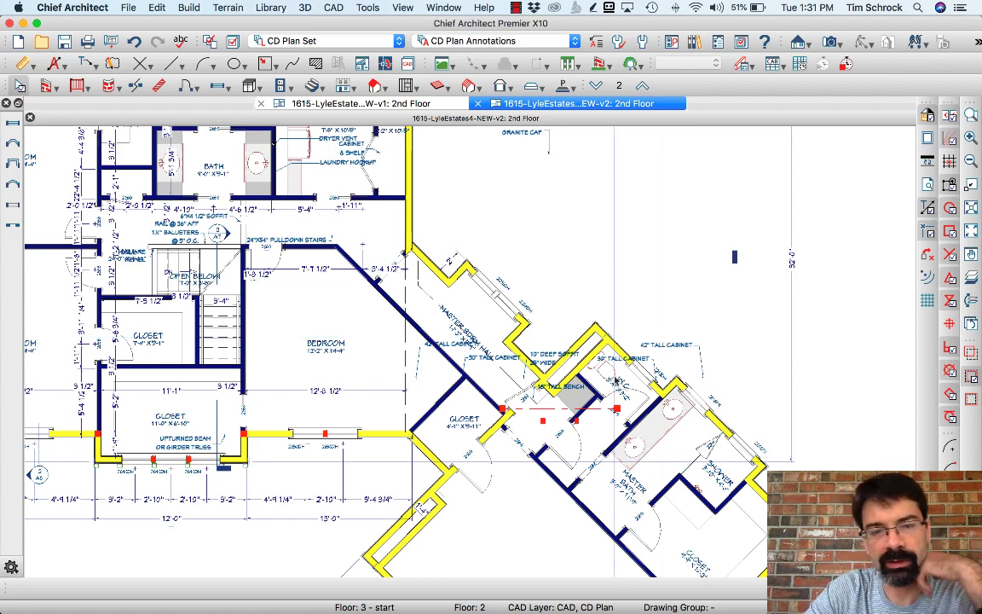
scroll(614, 379, "down", 2)
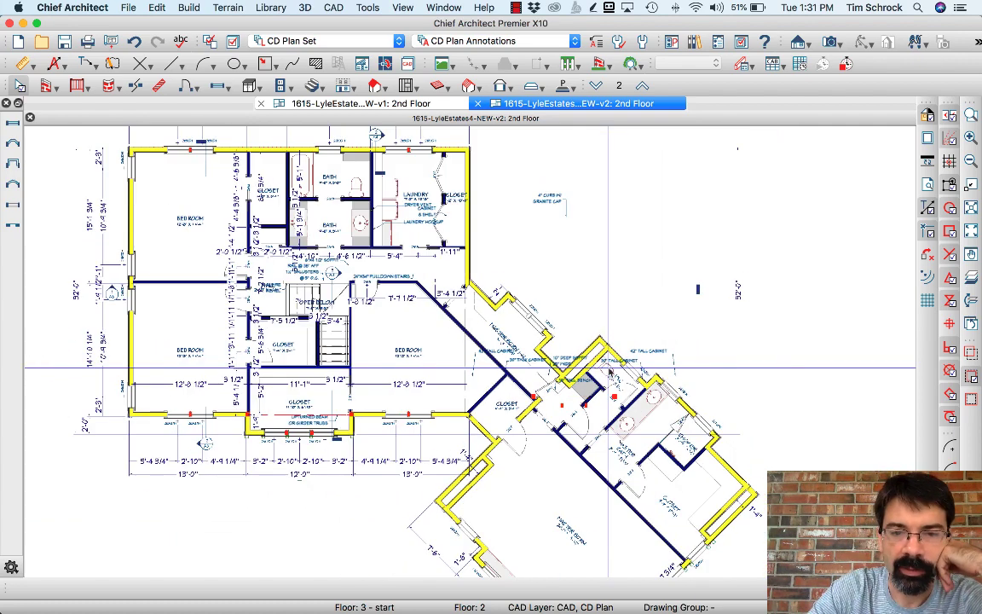
scroll(611, 373, "down", 2)
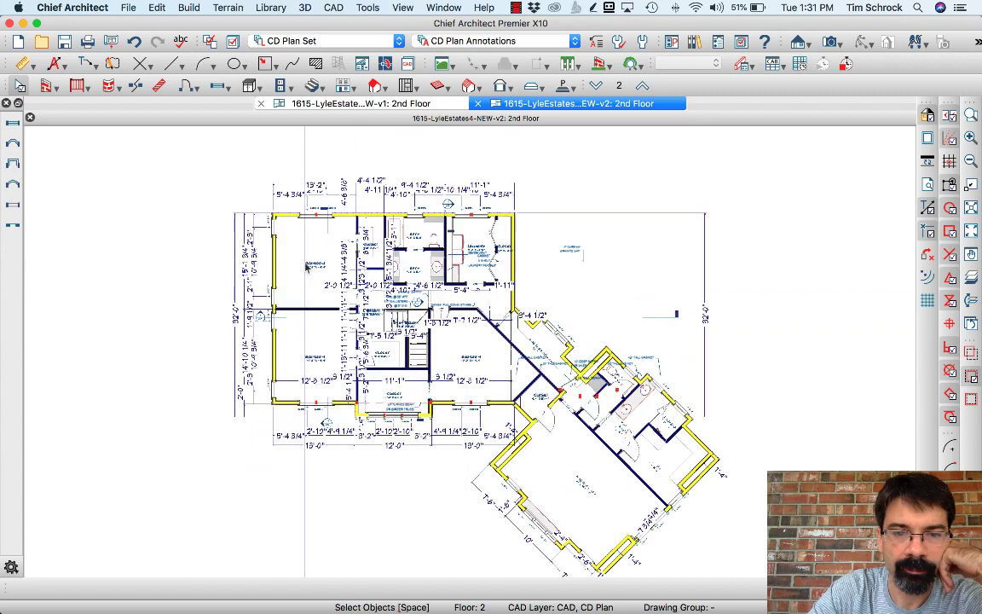
scroll(307, 267, "up", 2)
scroll(267, 257, "down", 1)
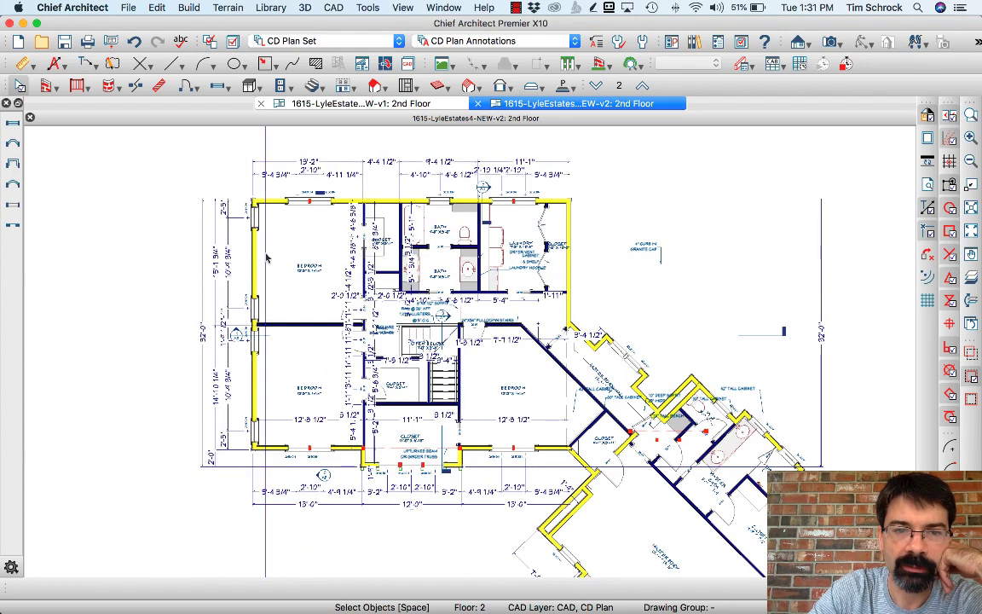